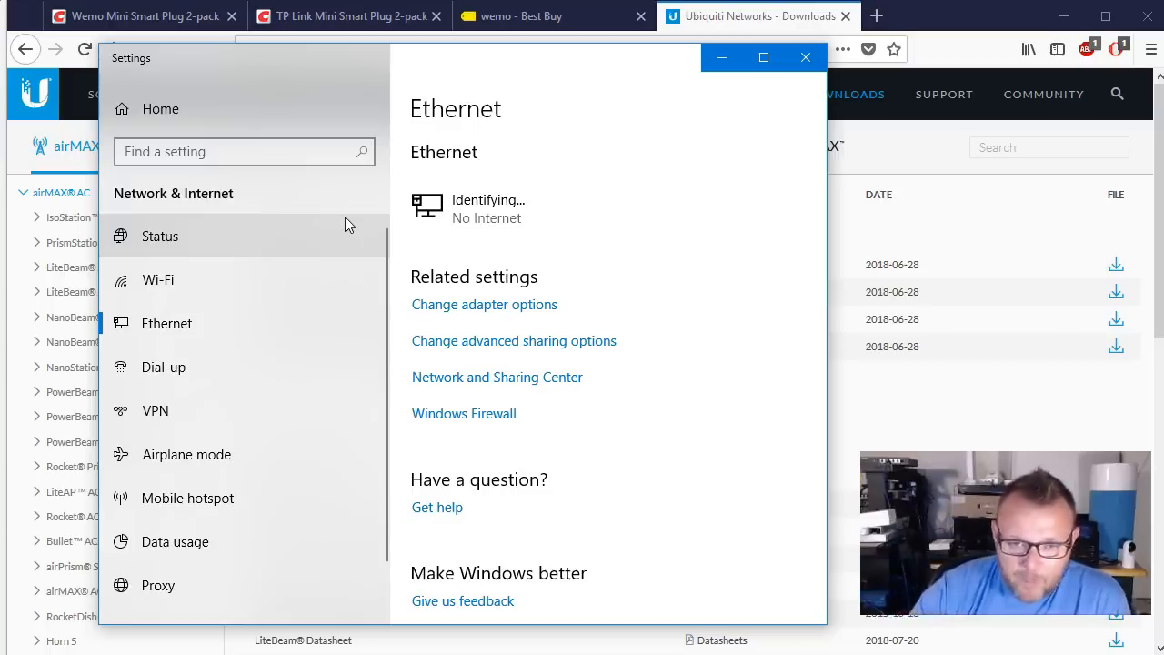
Step: Open the Ethernet adapter's Internet Protocol Version 4 (IPv4) properties
{"action": "left_click", "coordinate": [497, 307]}
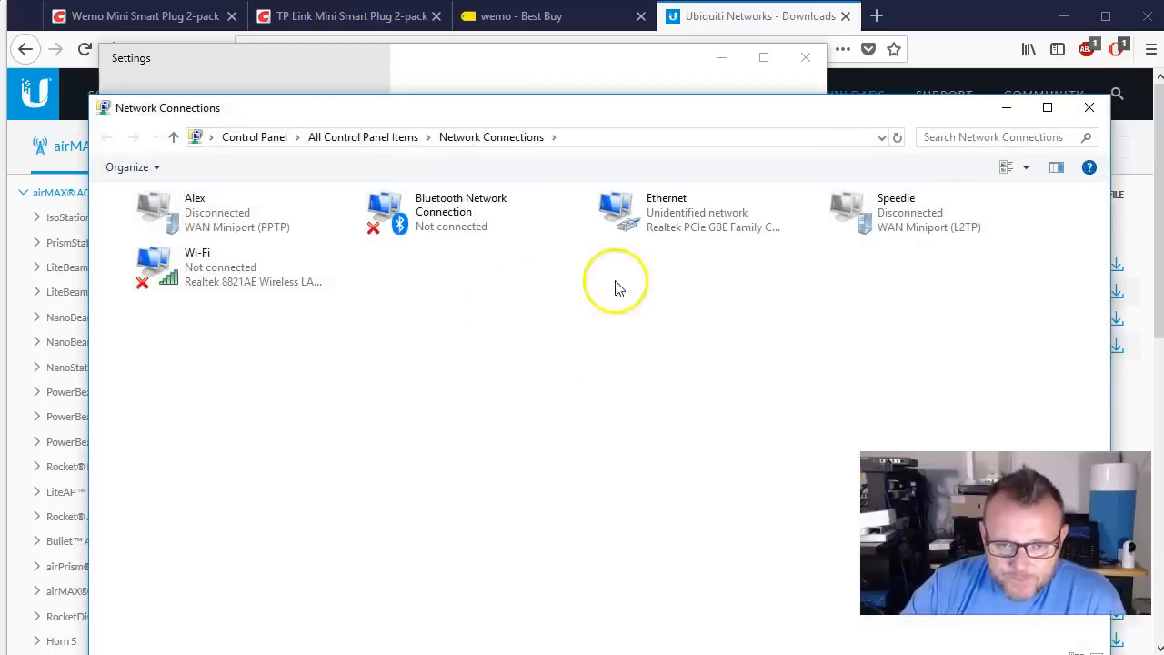
{"action": "right_click", "coordinate": [673, 227]}
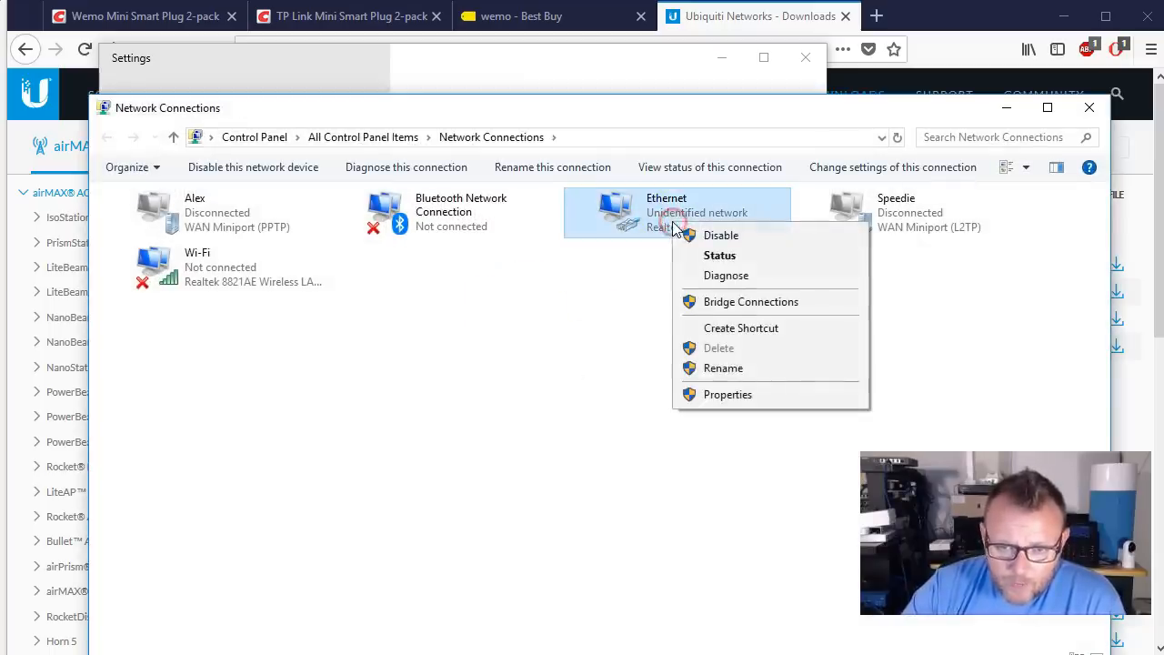
{"action": "left_click", "coordinate": [732, 392]}
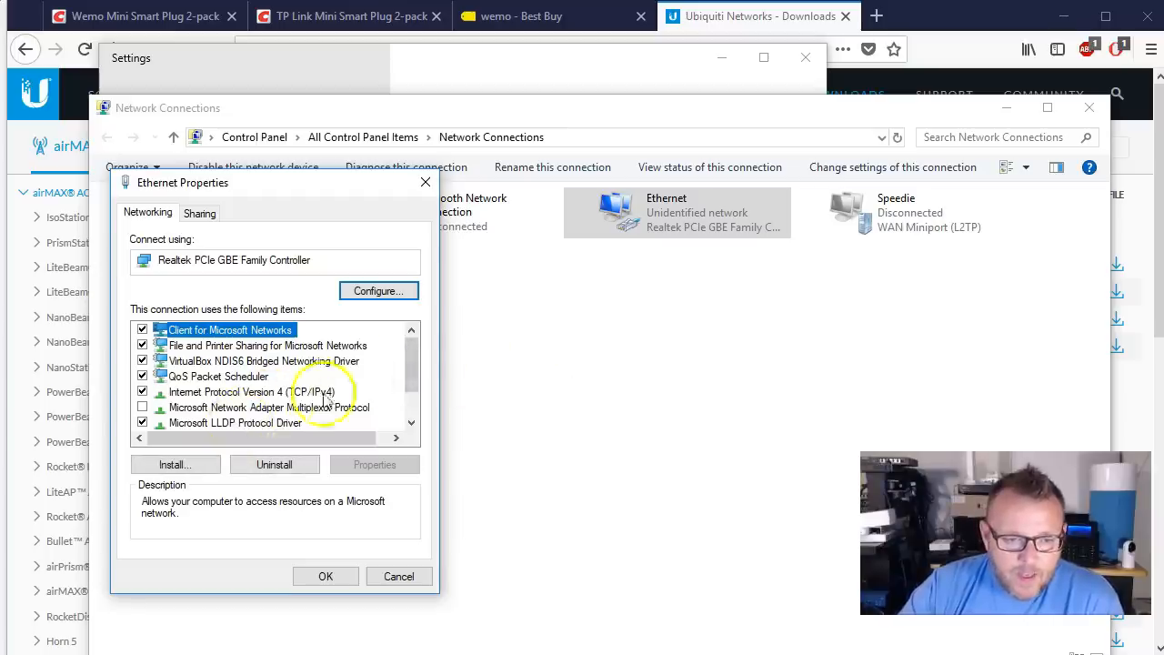
{"action": "double_click", "coordinate": [234, 393]}
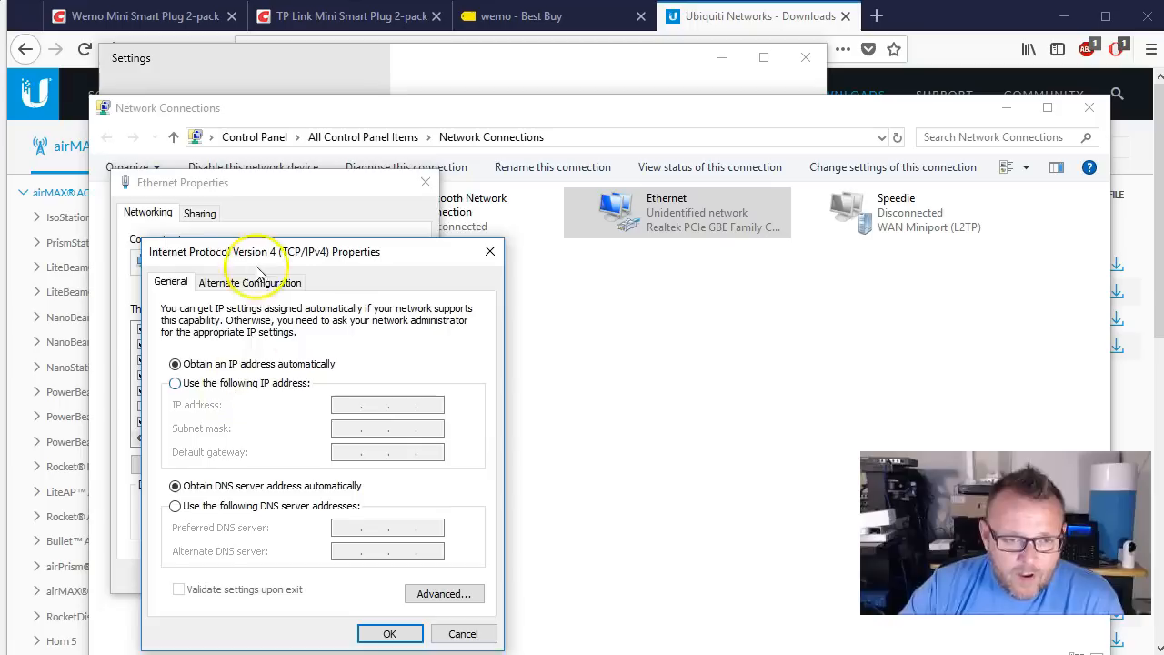
Step: Switch IPv4 to a manually specified IP address and DNS servers
{"action": "left_click_drag", "start_coordinate": [245, 251], "coordinate": [521, 214]}
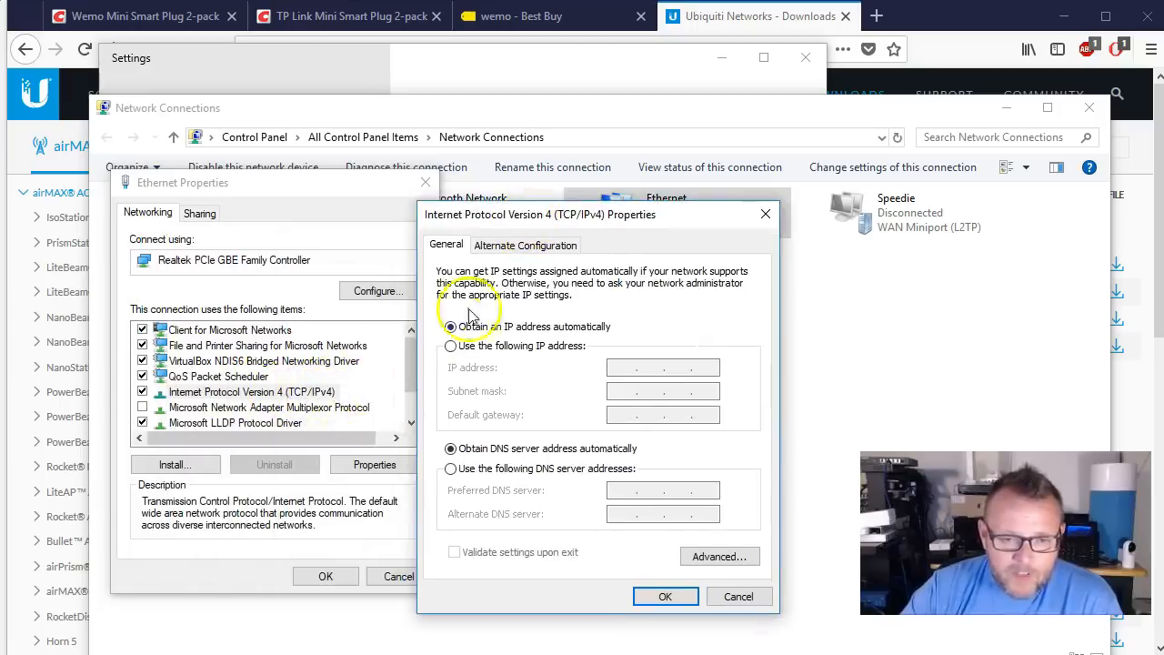
{"action": "left_click", "coordinate": [545, 346]}
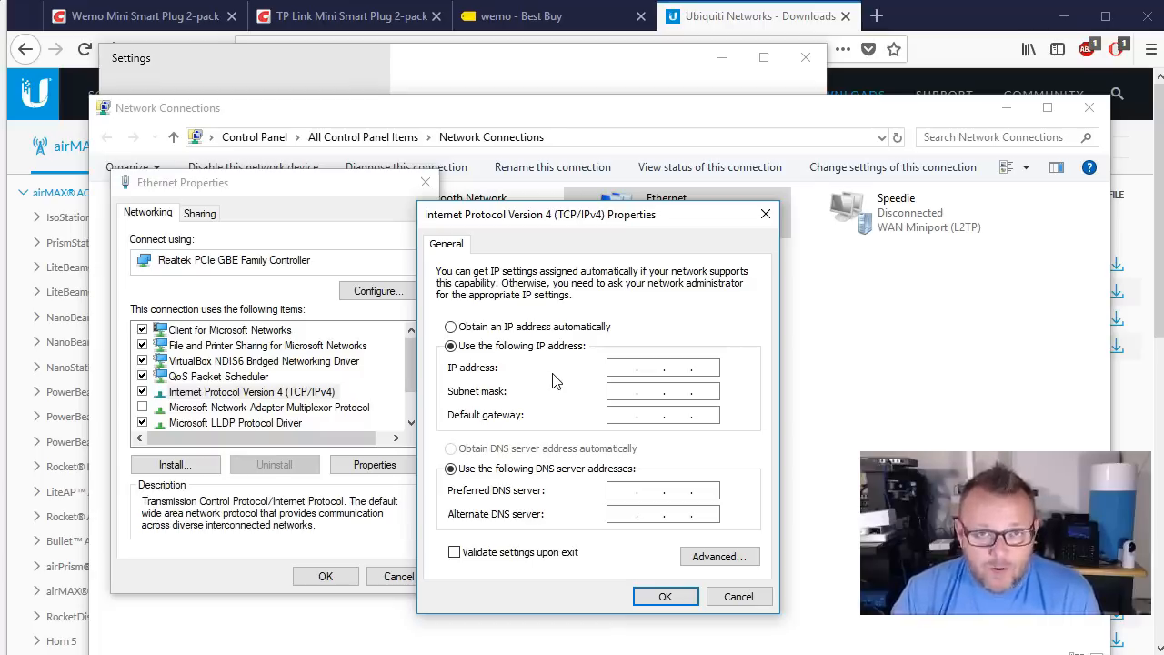
{"action": "left_click", "coordinate": [618, 367]}
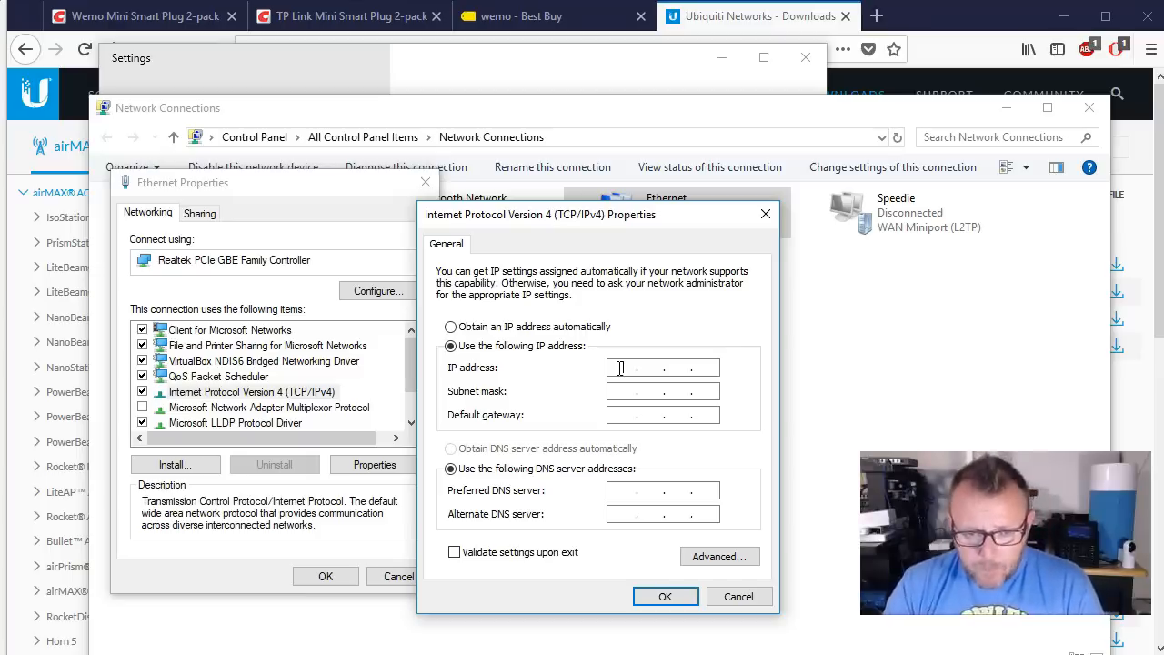
Step: Assign IP address 192.168.1.2 with subnet mask 255.255.255.0 and confirm the IPv4 settings
{"action": "left_click", "coordinate": [619, 368]}
{"action": "type", "text": "192 . 1"}
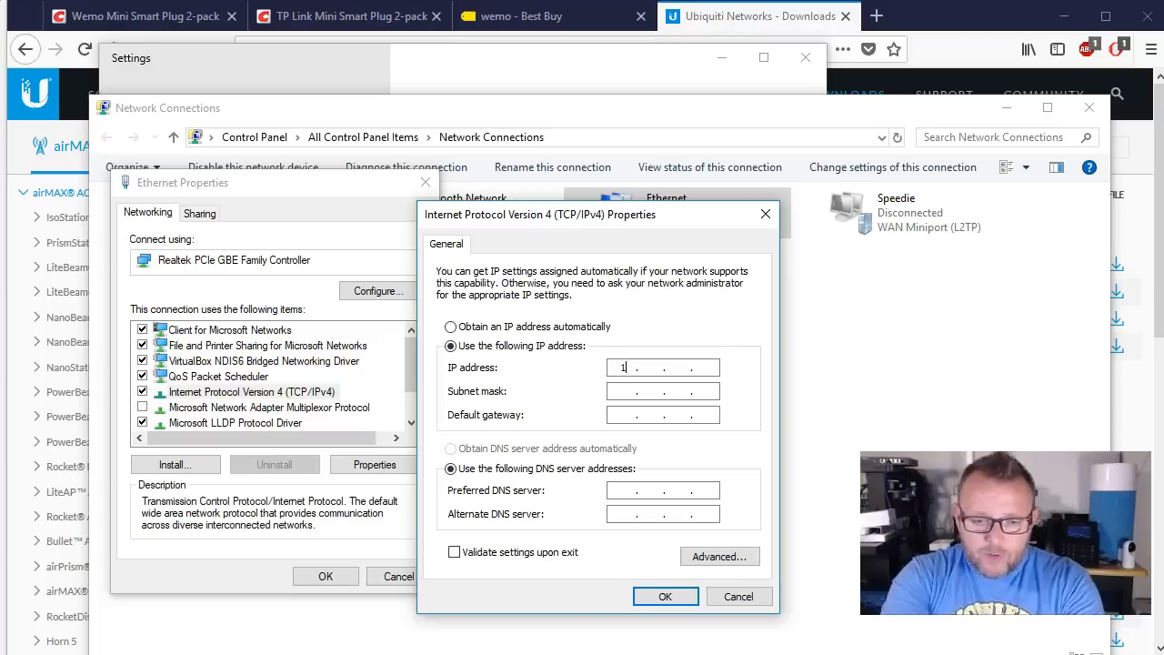
{"action": "type", "text": "68 . 1 . 2"}
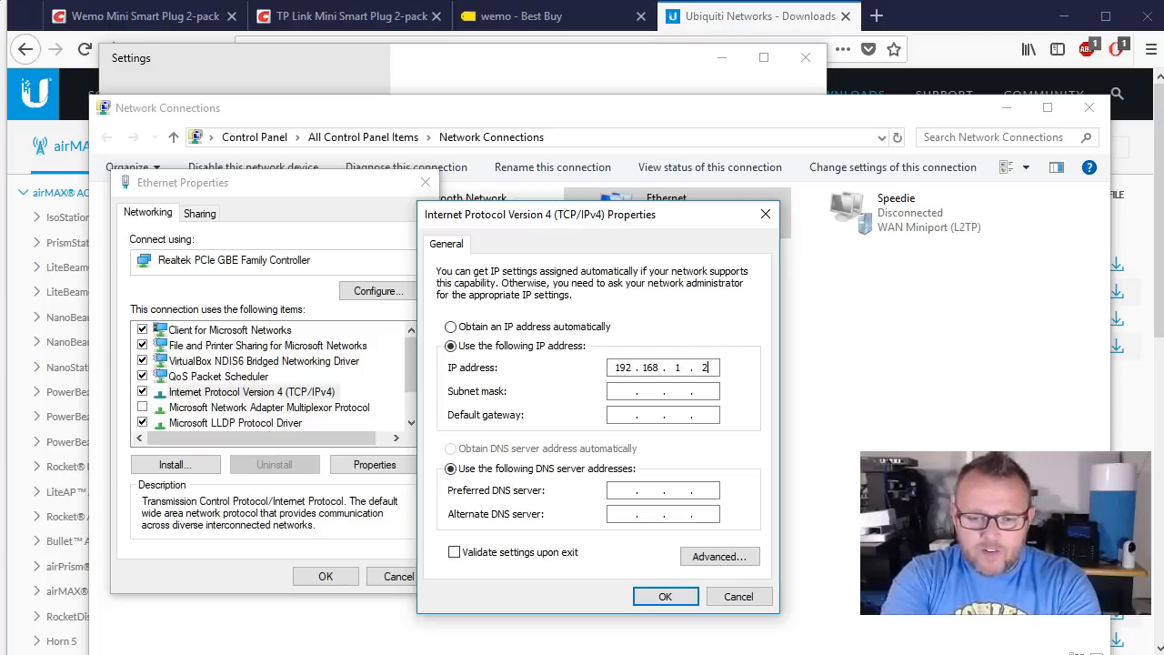
{"action": "key", "text": "Tab"}
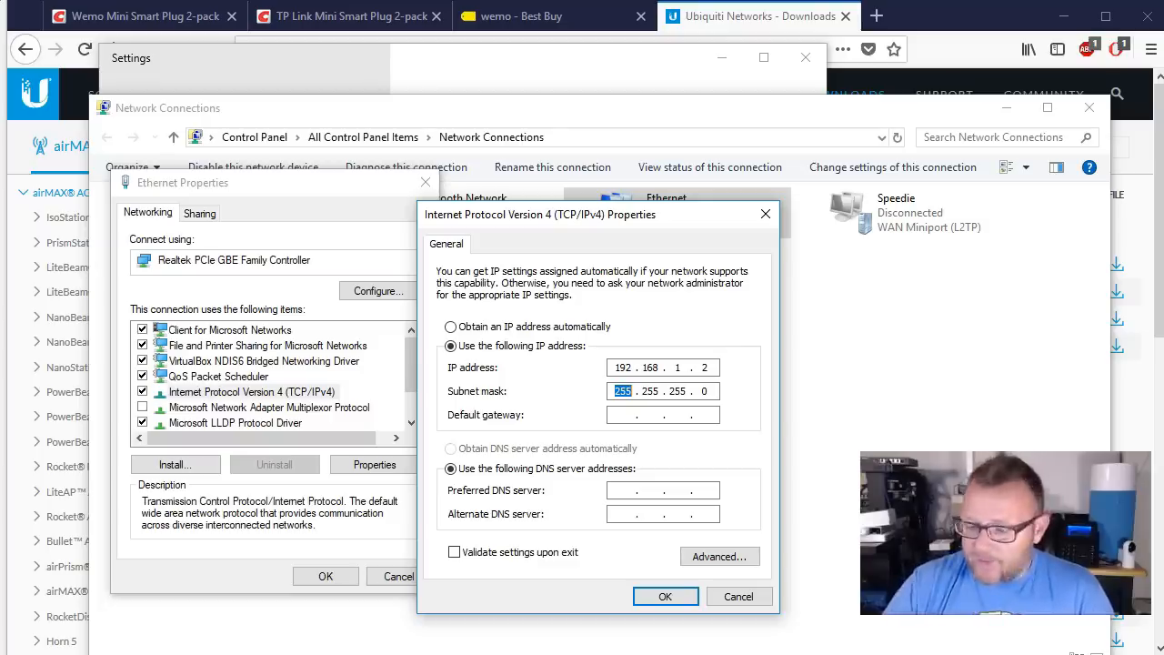
{"action": "left_click", "coordinate": [664, 597]}
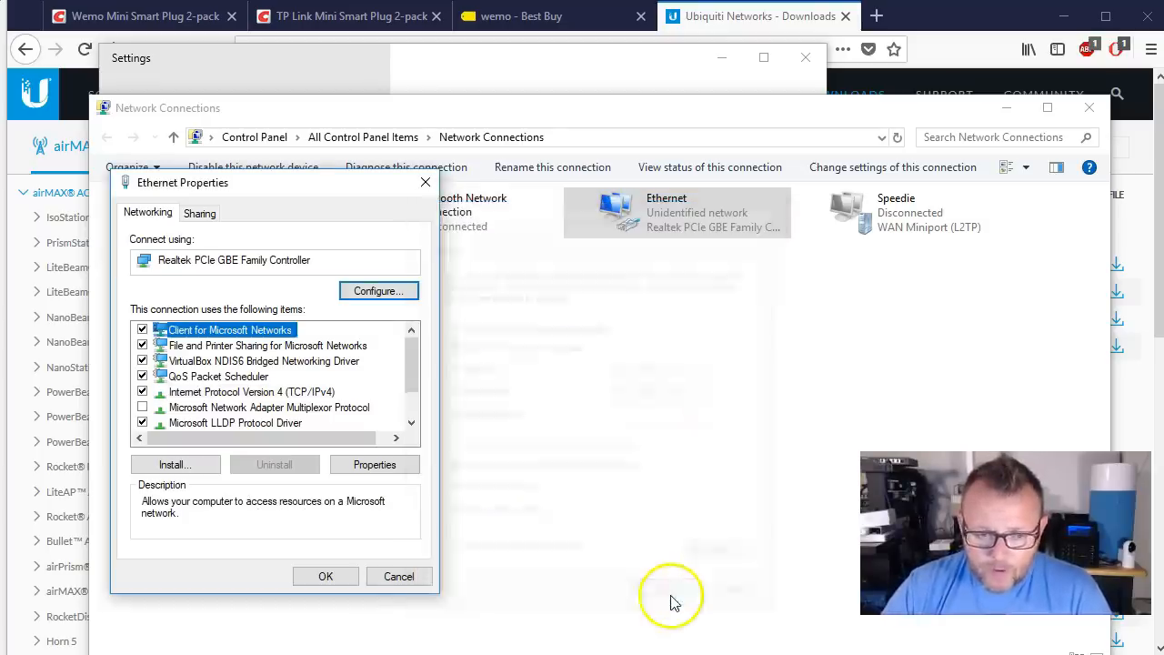
Step: Save the Ethernet properties and minimize the Network Connections and Settings windows
{"action": "left_click", "coordinate": [327, 577]}
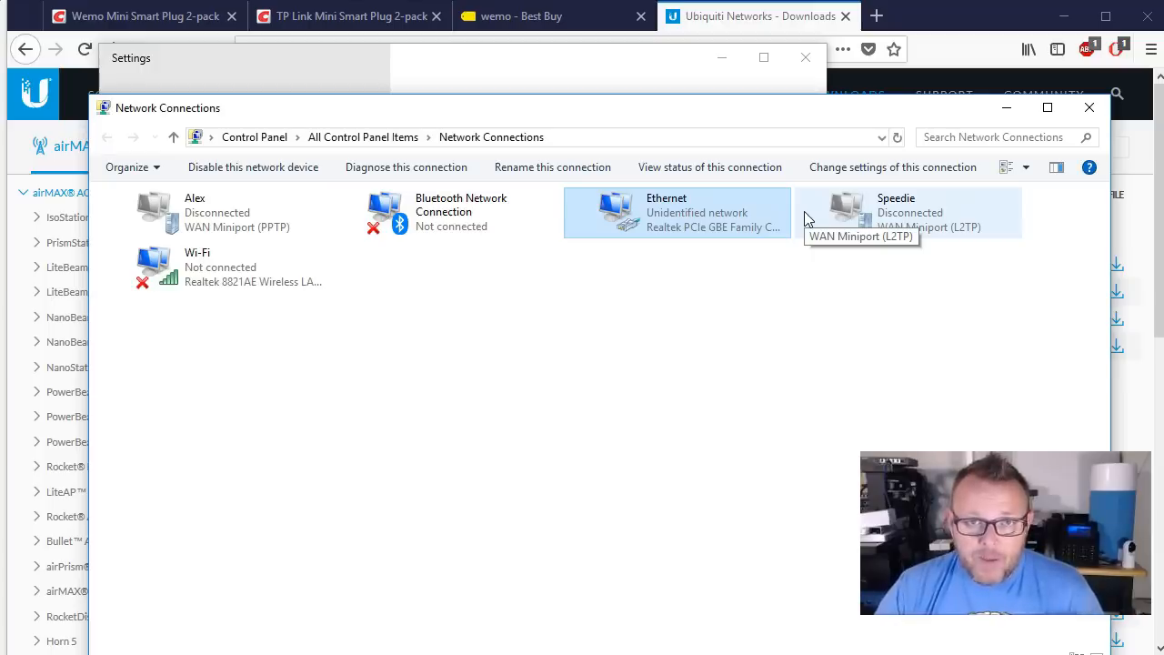
{"action": "left_click", "coordinate": [1009, 109]}
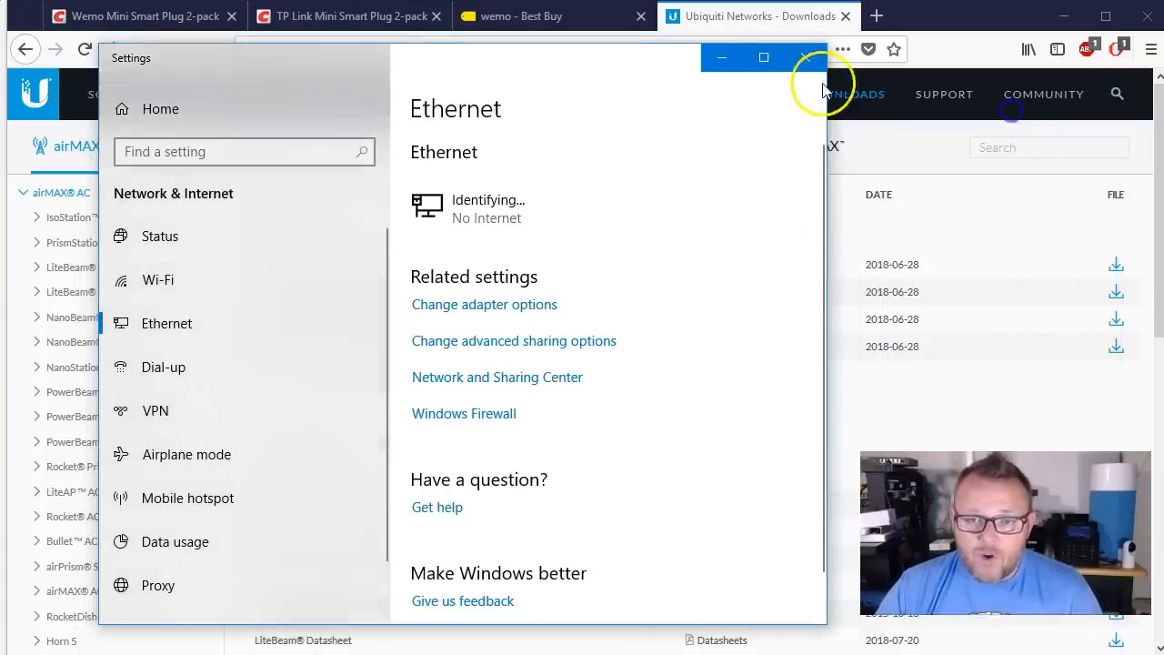
{"action": "left_click", "coordinate": [725, 62]}
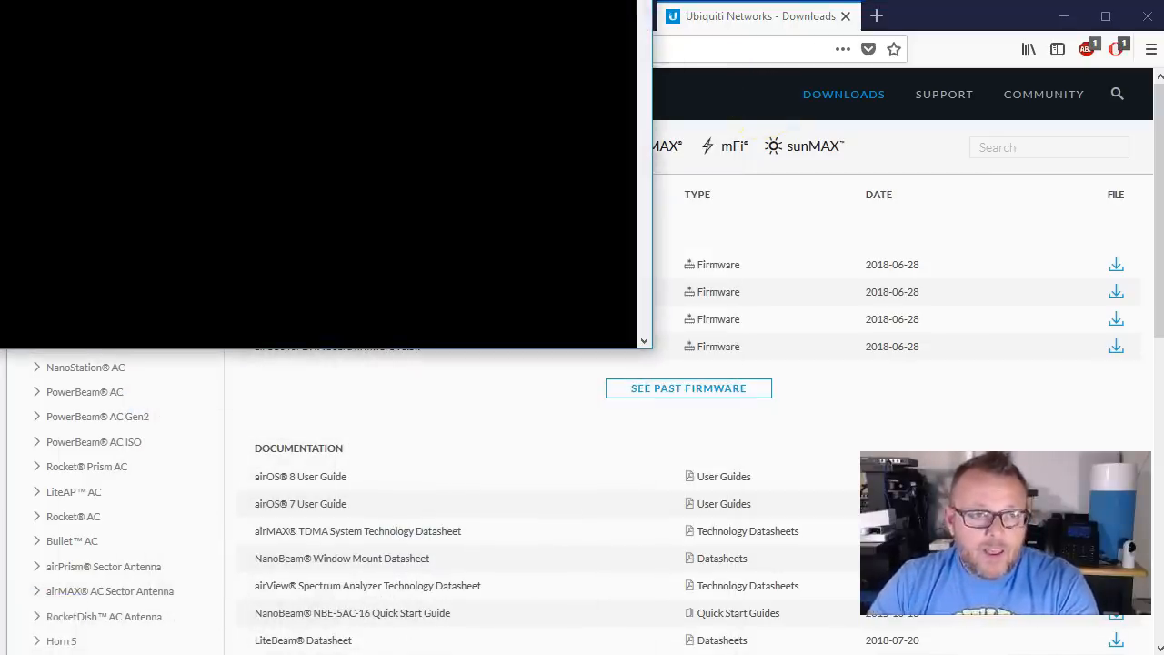
Step: Ping the router at 192.168.1.1, then exit the Command Prompt
{"action": "left_click", "coordinate": [385, 73]}
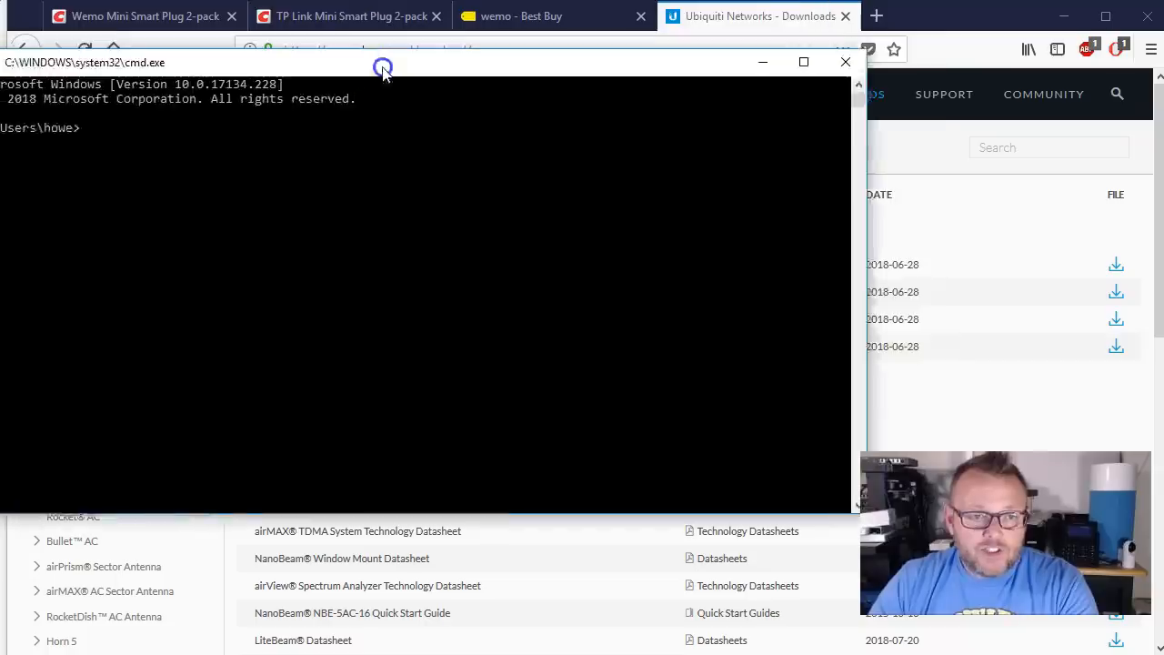
{"action": "type", "text": "ping 192.168.1.1"}
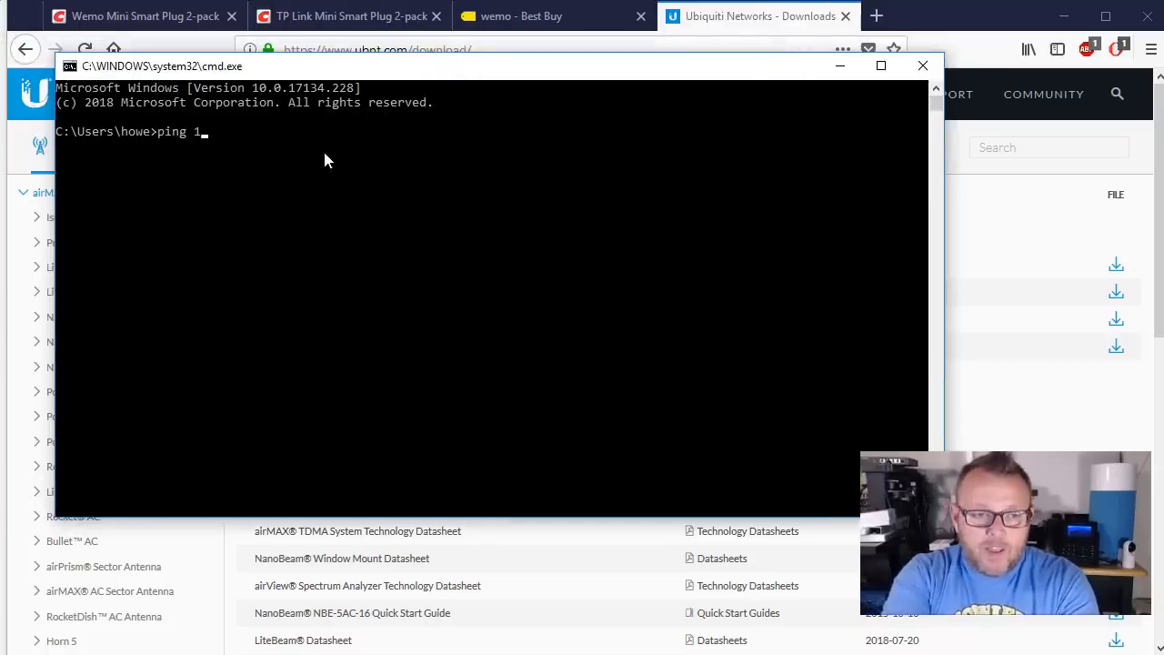
{"action": "key", "text": "Return"}
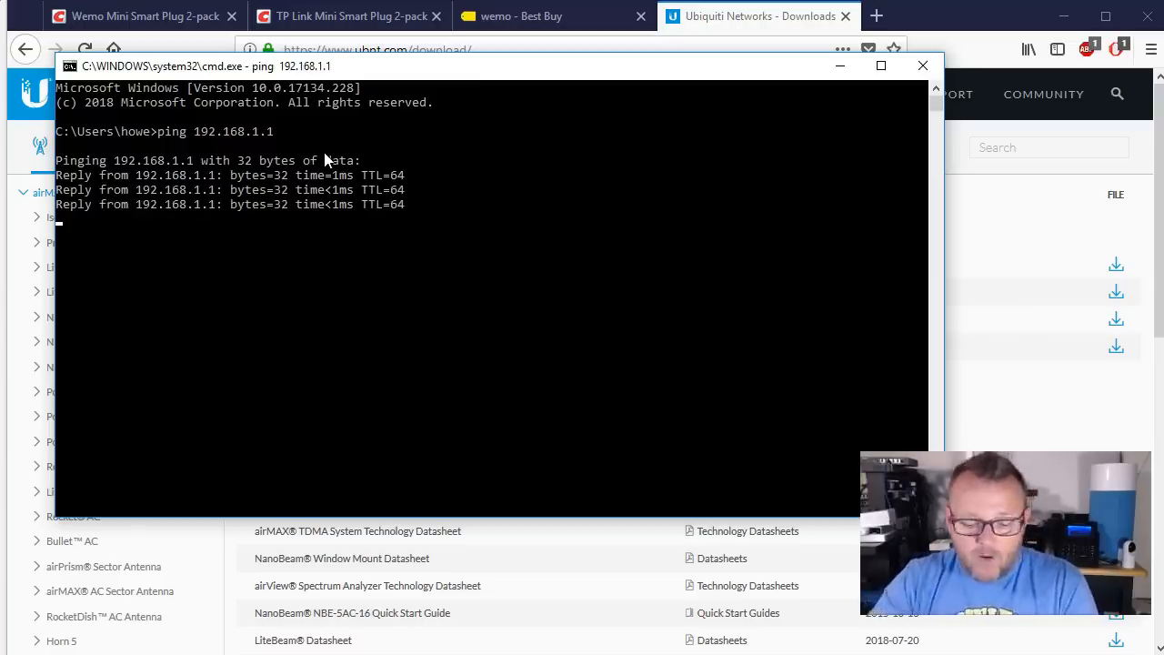
{"action": "key", "text": "Return"}
{"action": "type", "text": "exit"}
{"action": "key", "text": "Return"}
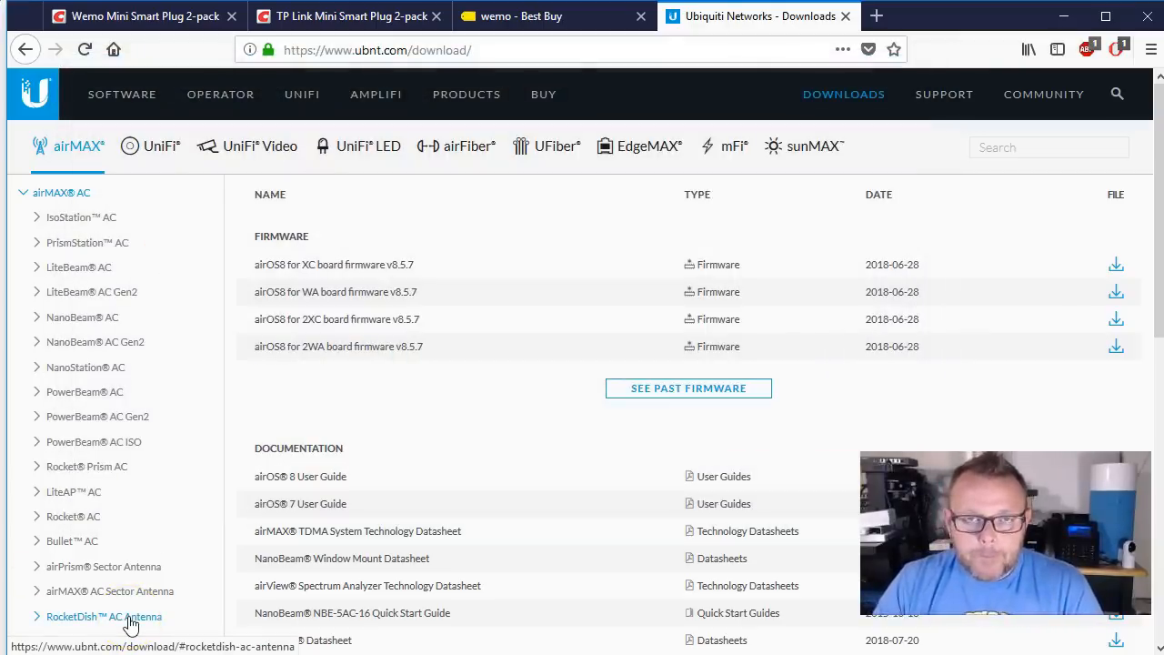
Step: Check the router address 192.168.1.1 in the browser's URL bar
{"action": "left_click", "coordinate": [131, 624]}
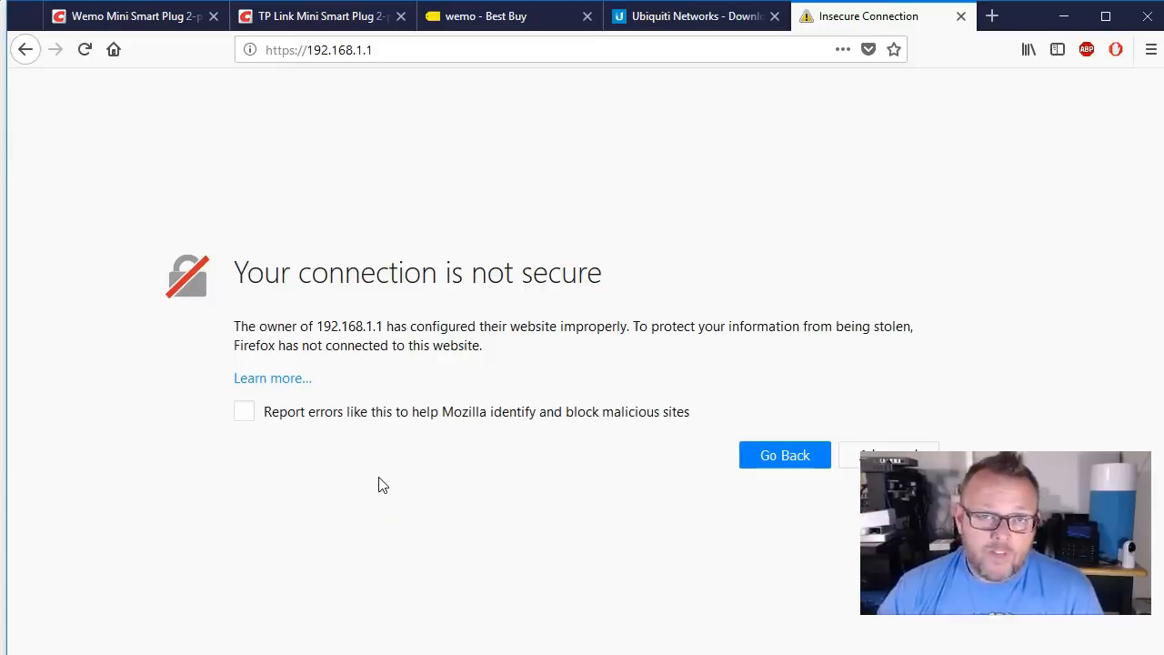
{"action": "left_click_drag", "start_coordinate": [308, 50], "coordinate": [407, 57]}
{"action": "left_click", "coordinate": [403, 57]}
{"action": "left_click", "coordinate": [306, 52]}
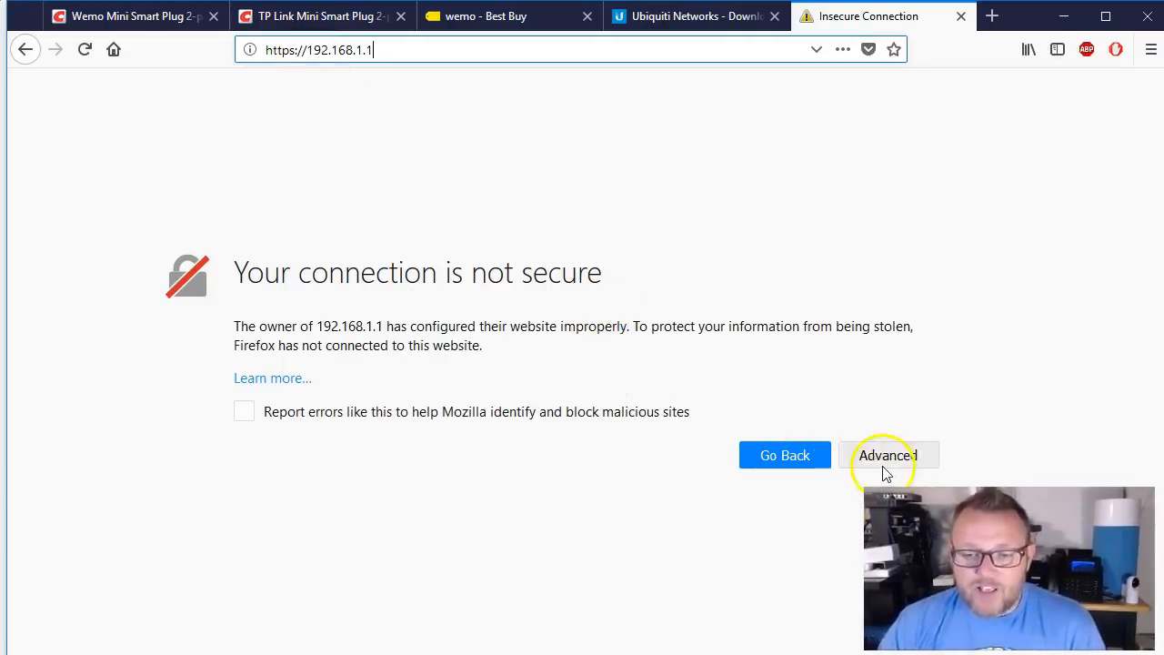
Step: Add a temporary, non-permanent security exception for the router's self-signed certificate
{"action": "left_click", "coordinate": [884, 469]}
{"action": "scroll", "coordinate": [545, 477], "scroll_direction": "down", "scroll_amount": 3}
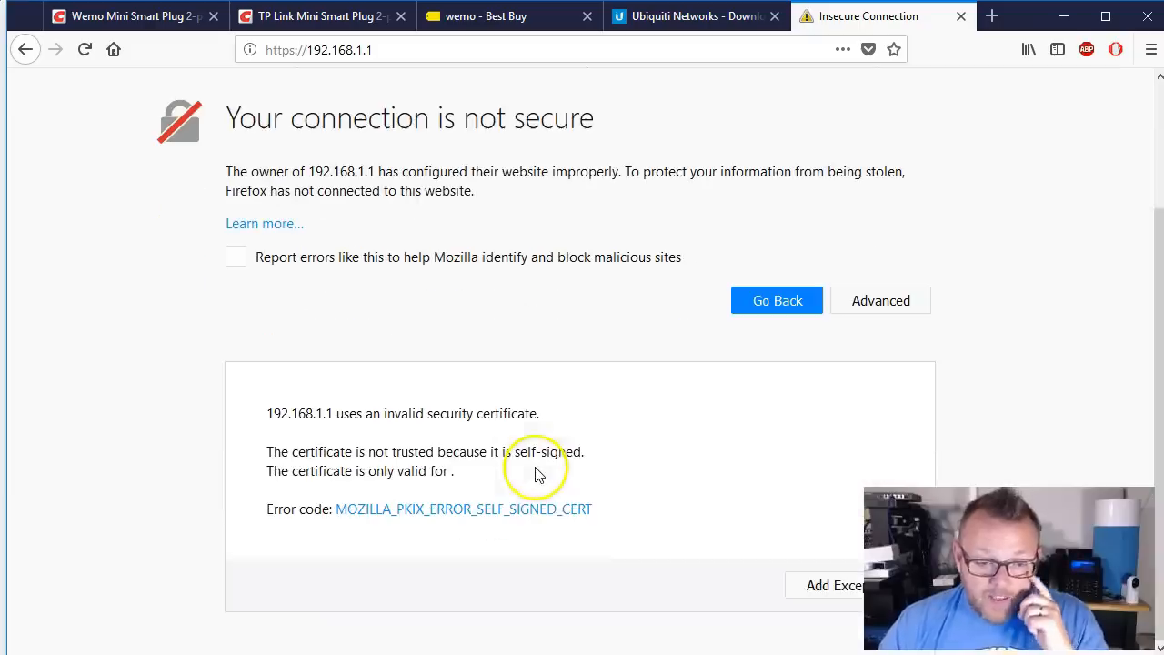
{"action": "left_click", "coordinate": [800, 586]}
{"action": "left_click", "coordinate": [406, 464]}
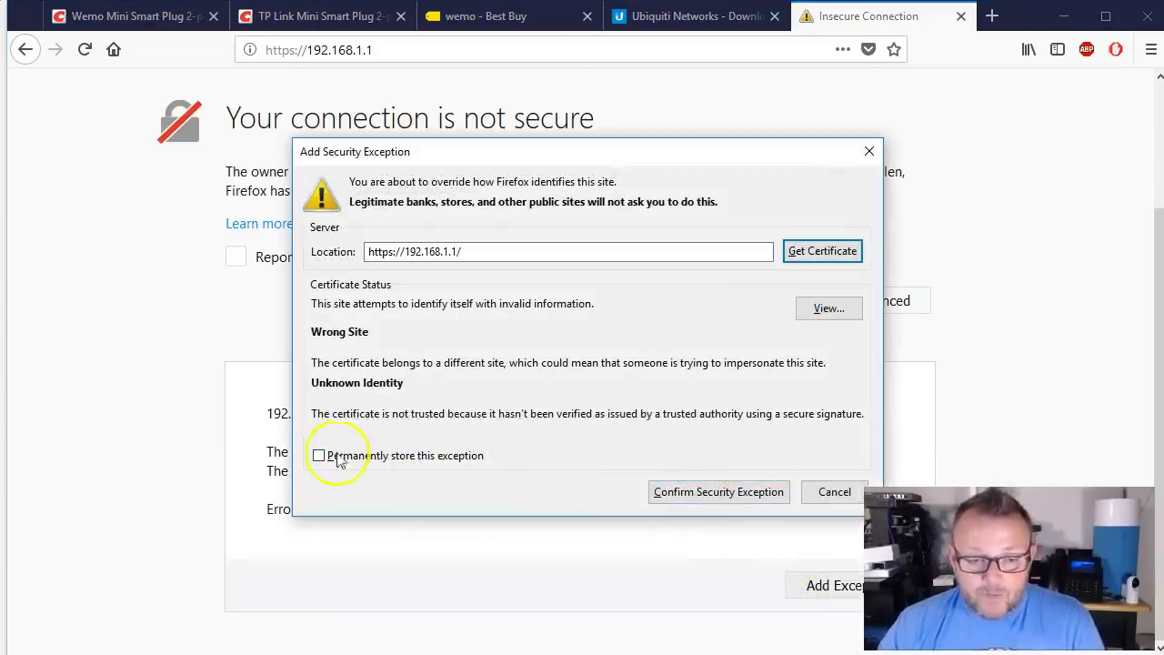
{"action": "left_click", "coordinate": [668, 492]}
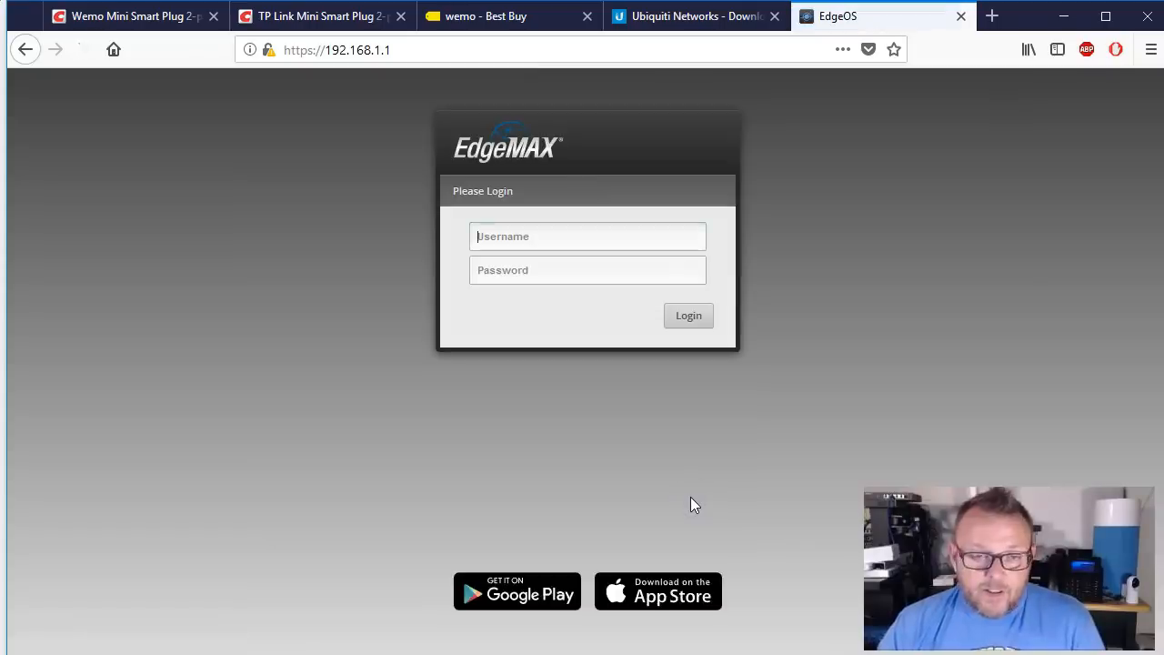
{"action": "left_click", "coordinate": [513, 234]}
Step: Log in with the default username and password, then accept the Basic Setup wizard prompt
{"action": "type", "text": "ubnt"}
{"action": "key", "text": "Tab"}
{"action": "type", "text": "ubnt"}
{"action": "key", "text": "Return"}
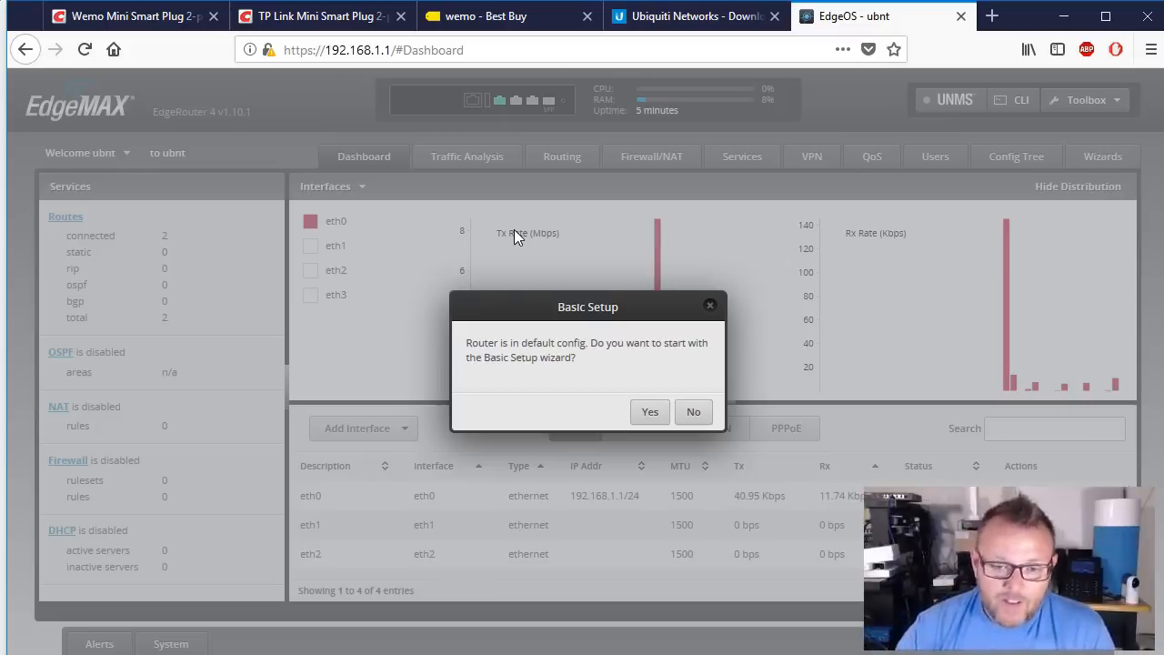
{"action": "left_click", "coordinate": [651, 411]}
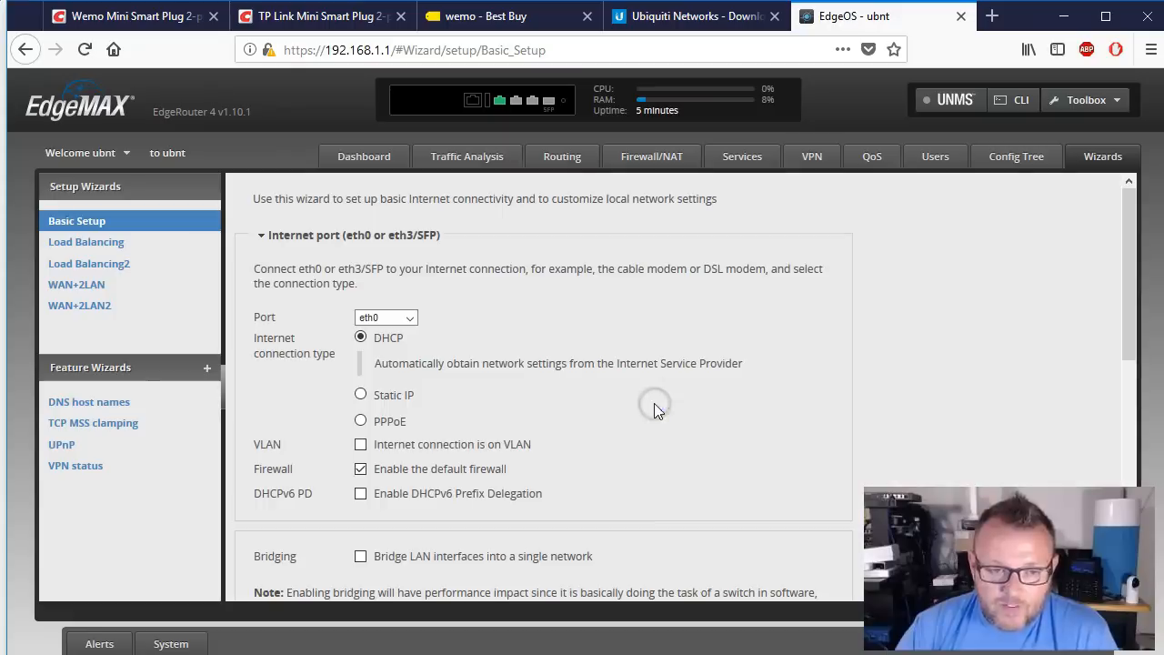
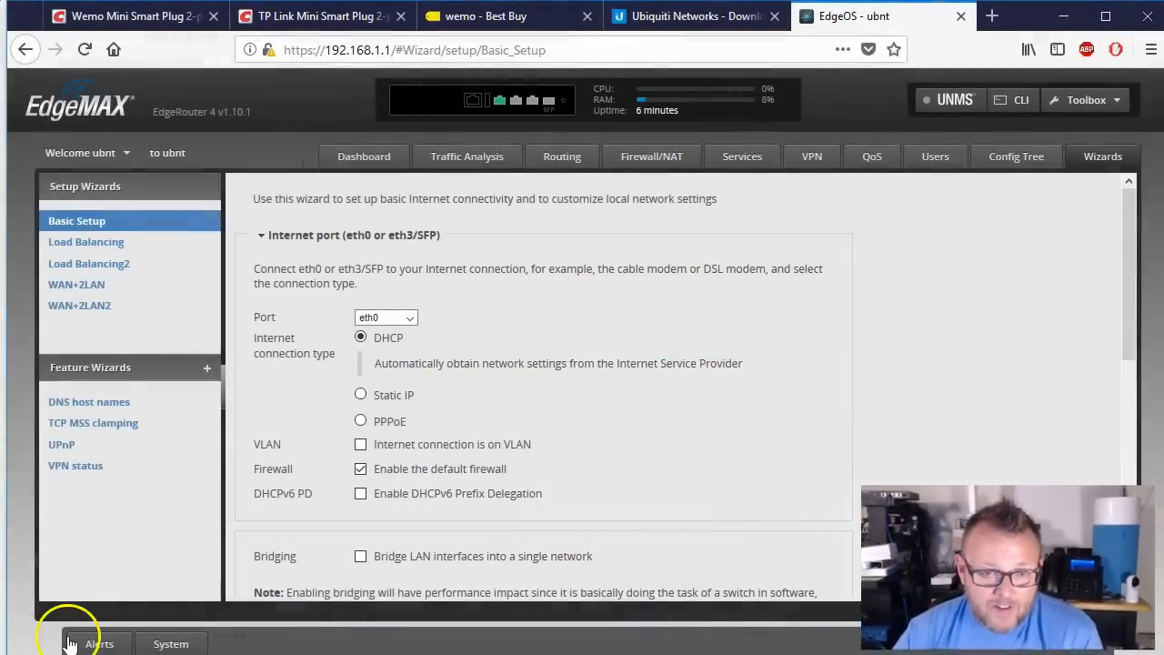
Step: Scroll down to the Basic Setup Internet port settings: eth0 on DHCP with the default firewall
{"action": "scroll", "coordinate": [528, 470], "scroll_direction": "down", "scroll_amount": 2}
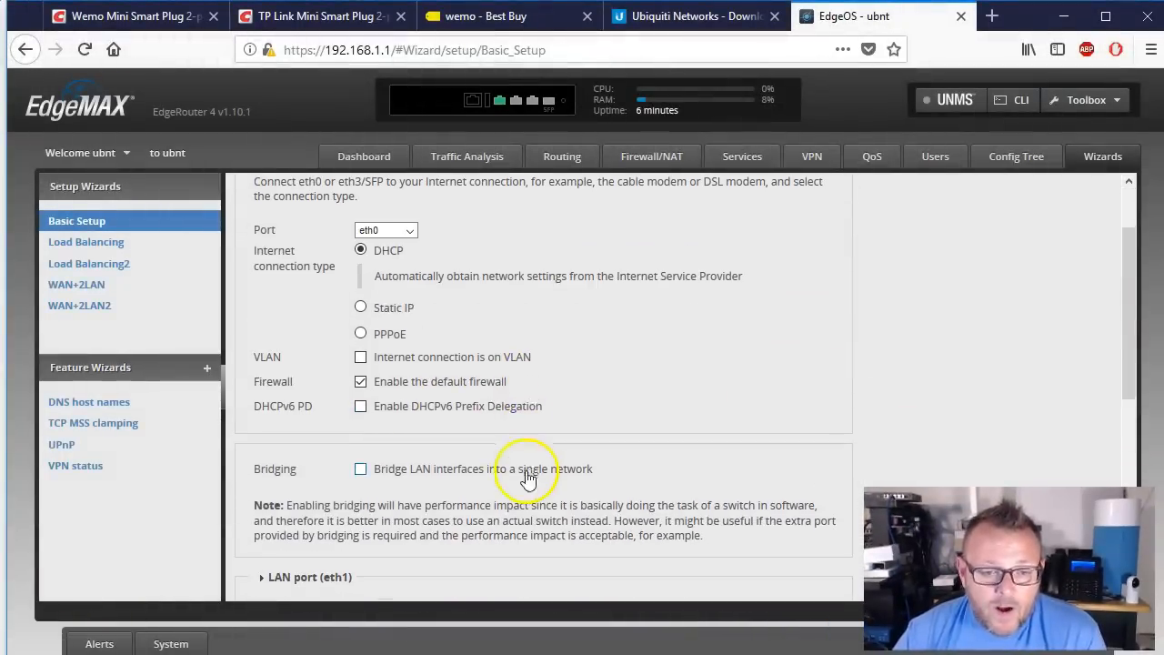
{"action": "left_click", "coordinate": [385, 315]}
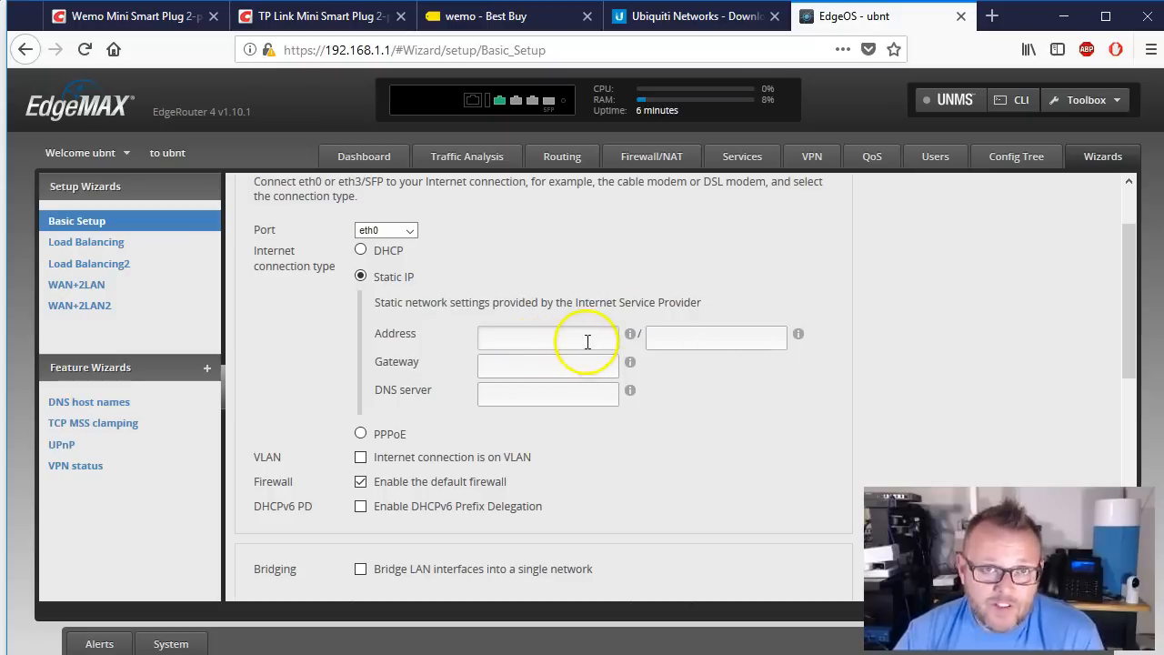
{"action": "left_click", "coordinate": [499, 334]}
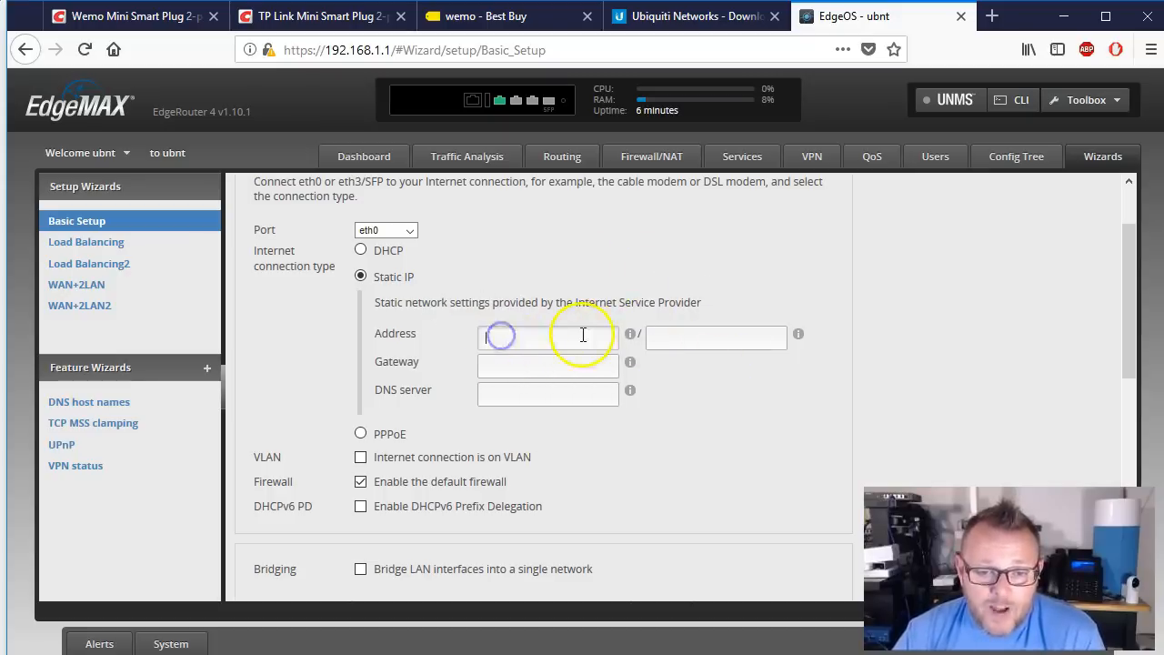
{"action": "left_click", "coordinate": [662, 342]}
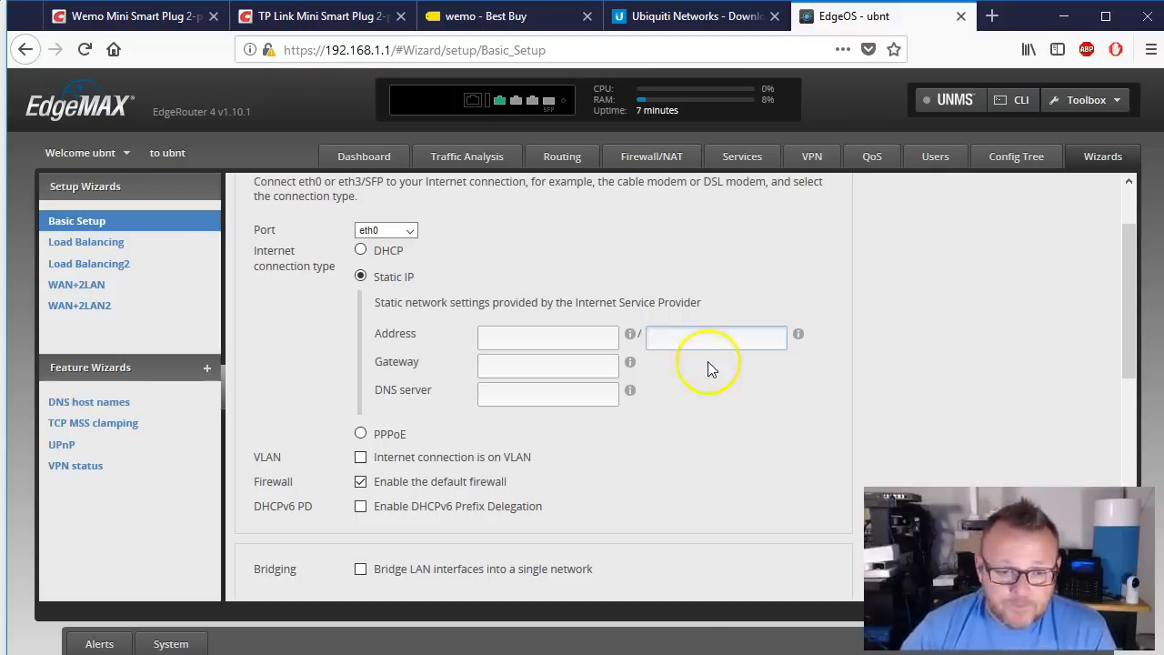
{"action": "left_click", "coordinate": [385, 435]}
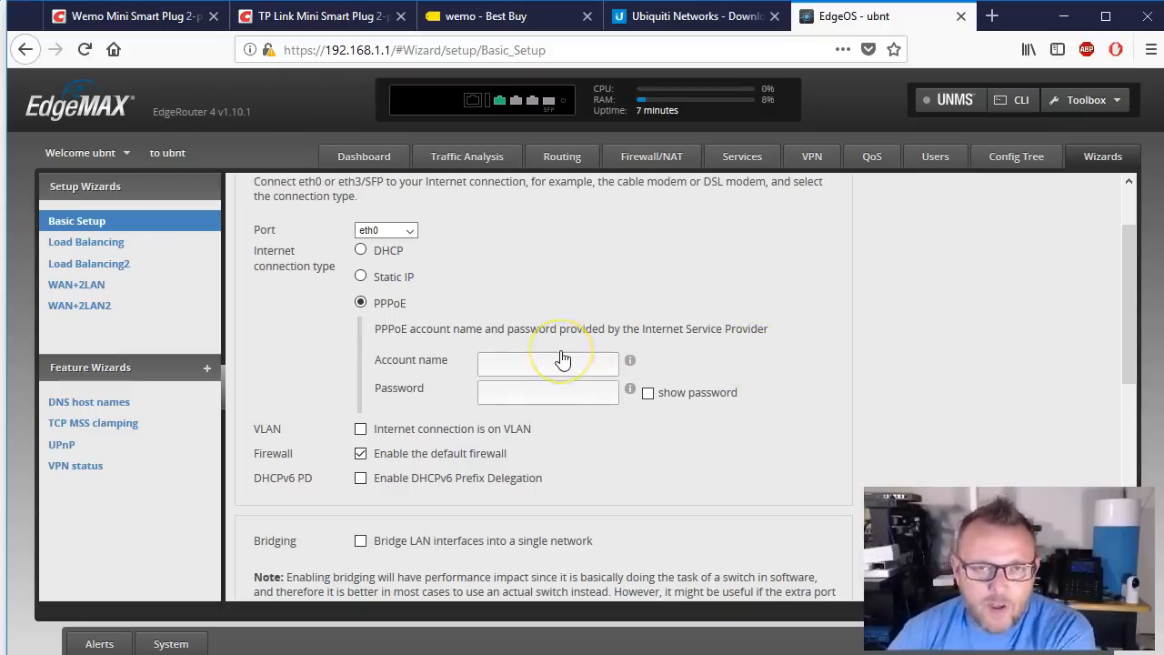
{"action": "left_click", "coordinate": [537, 369]}
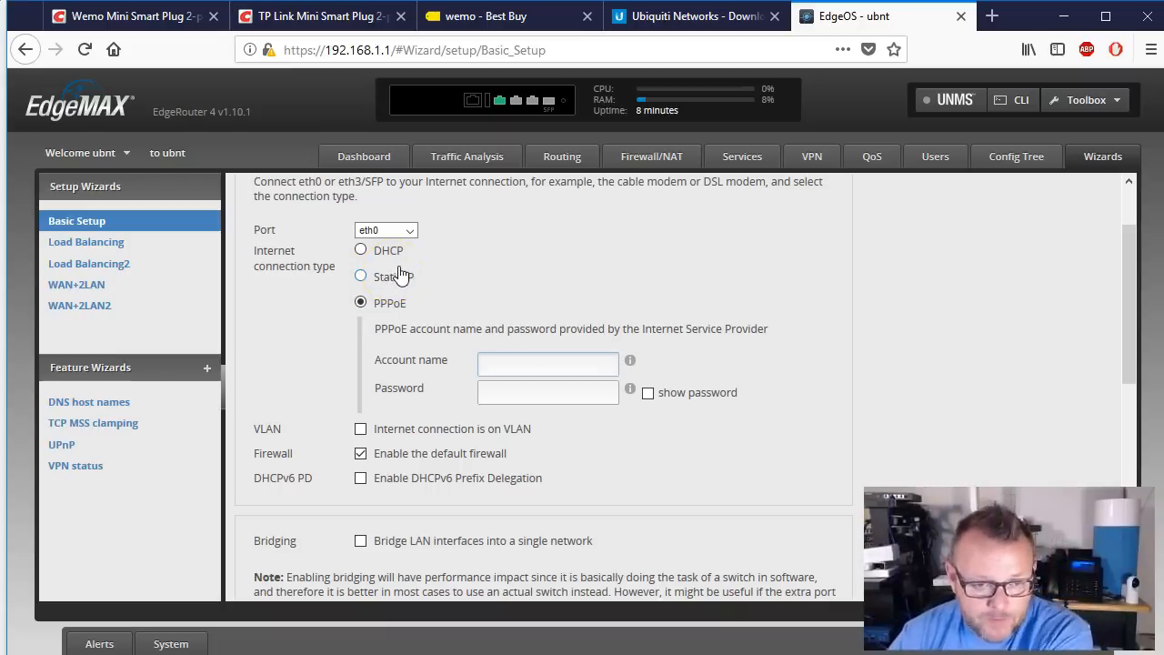
{"action": "left_click", "coordinate": [391, 253]}
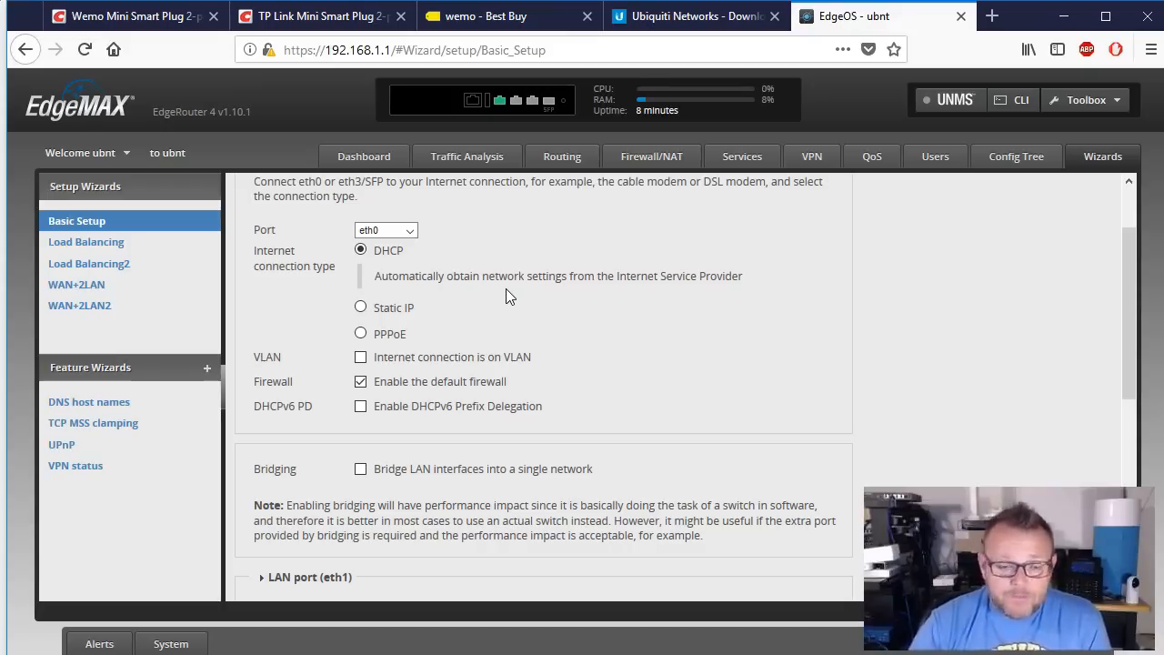
{"action": "scroll", "coordinate": [465, 434], "scroll_direction": "down", "scroll_amount": 3}
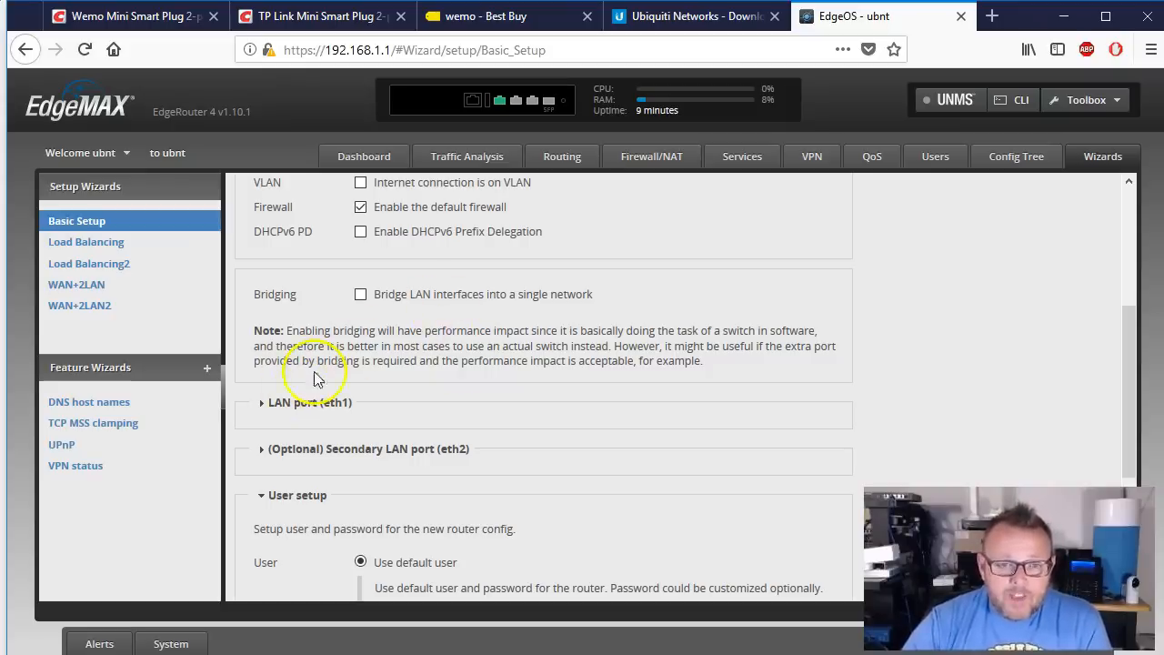
{"action": "mouse_move", "coordinate": [536, 109]}
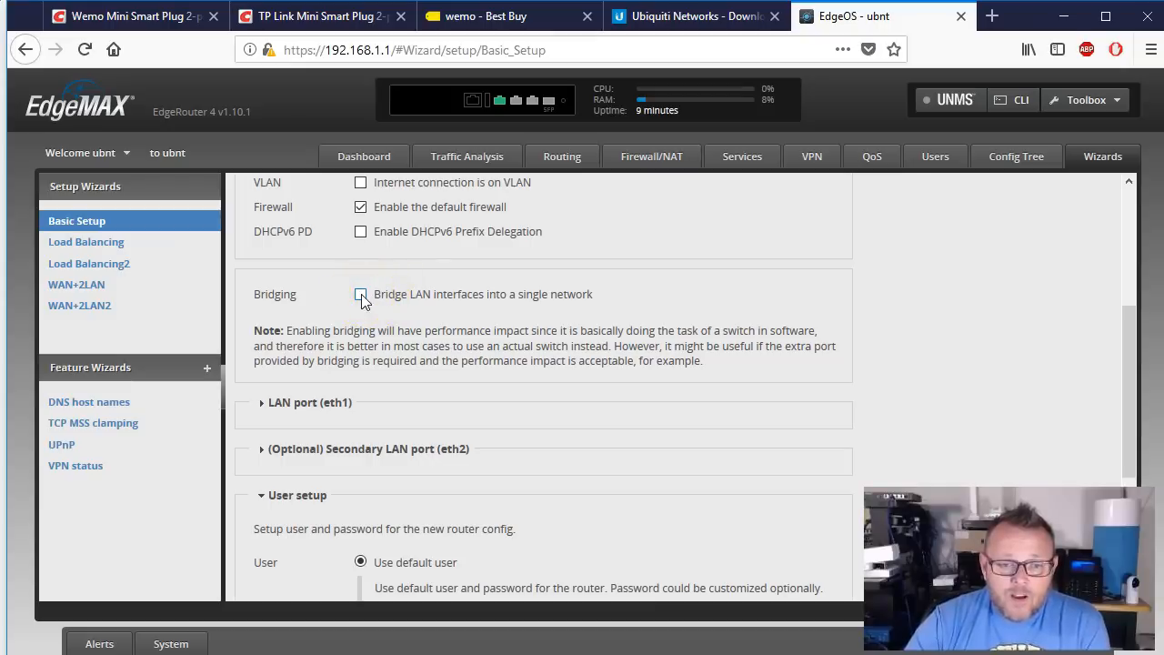
Step: Bridge the LAN interfaces and change the LAN Ports address from 192.168.1.1 to 172.16.30.1
{"action": "left_click", "coordinate": [361, 295]}
{"action": "scroll", "coordinate": [476, 373], "scroll_direction": "down", "scroll_amount": 3}
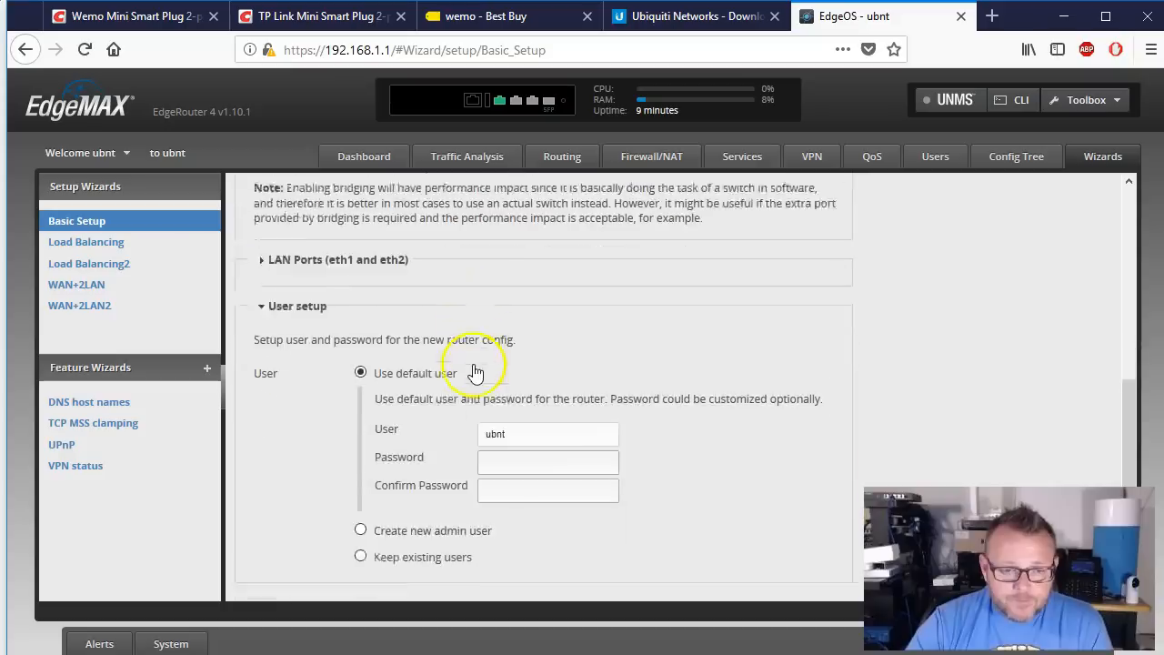
{"action": "left_click", "coordinate": [261, 232]}
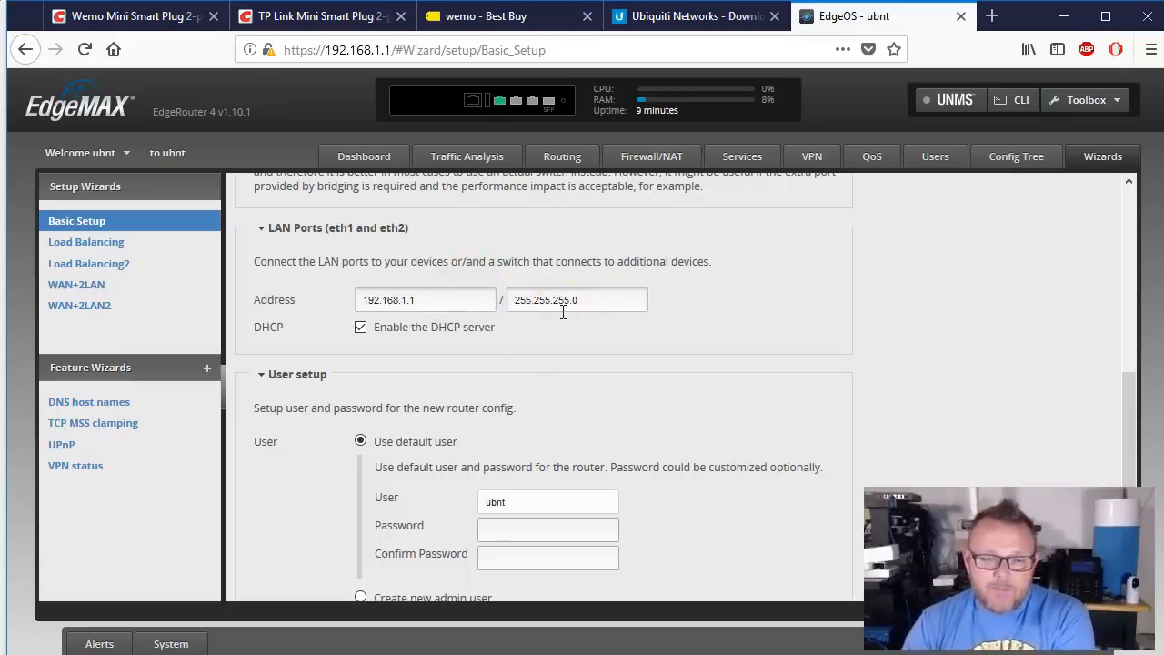
{"action": "left_click", "coordinate": [462, 300]}
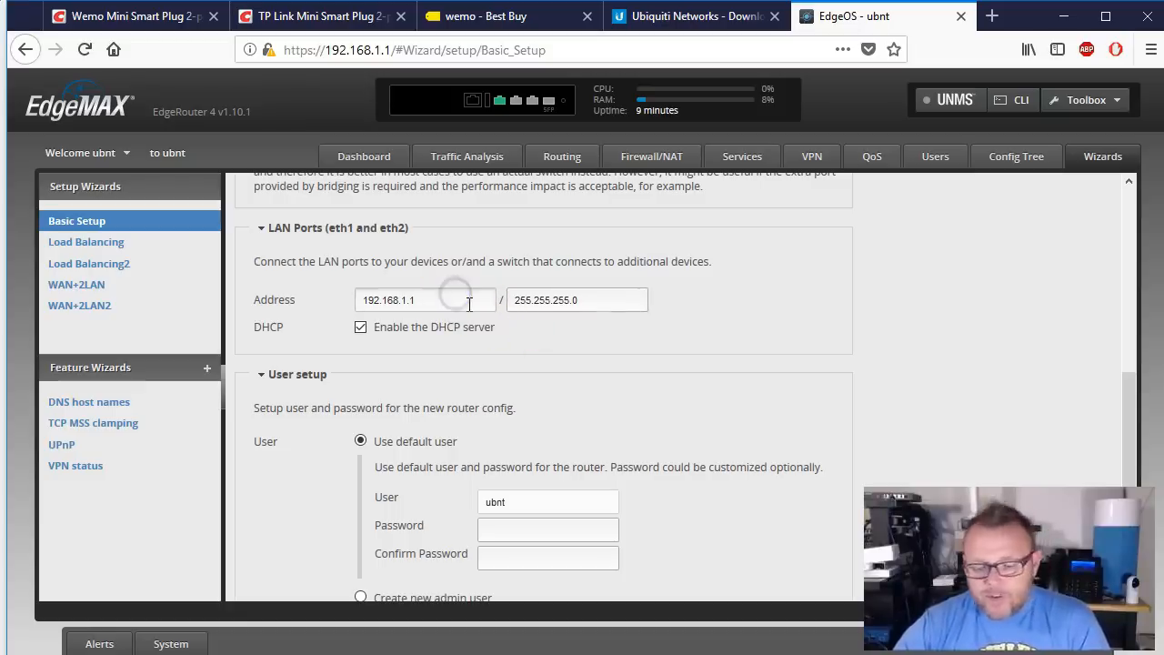
{"action": "key", "text": "BackSpace"}
{"action": "key", "text": "BackSpace"}
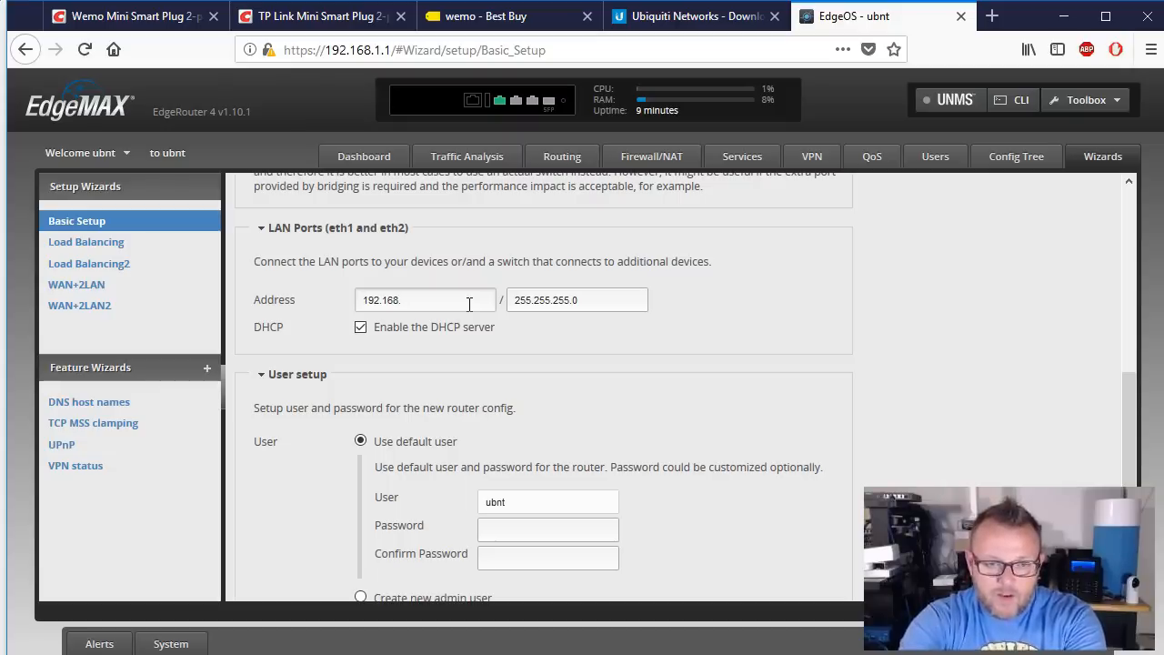
{"action": "key", "text": "BackSpace"}
{"action": "key", "text": "BackSpace"}
{"action": "key", "text": "BackSpace"}
{"action": "key", "text": "BackSpace"}
{"action": "key", "text": "BackSpace"}
{"action": "key", "text": "BackSpace"}
{"action": "key", "text": "BackSpace"}
{"action": "type", "text": "1"}
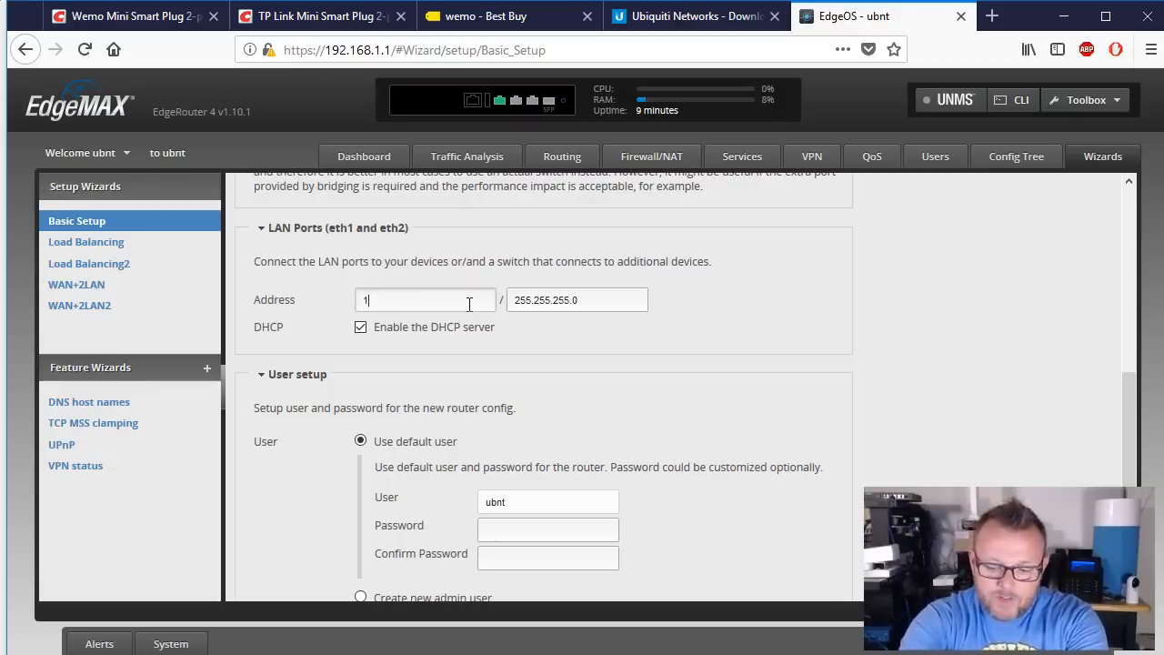
{"action": "type", "text": "0."}
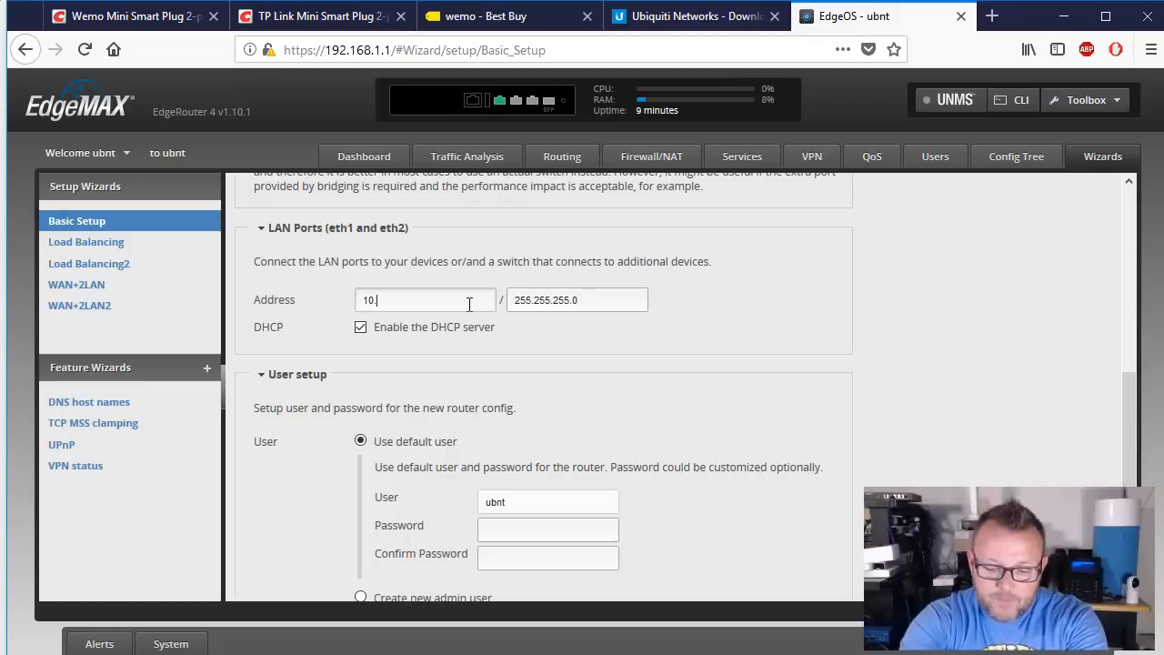
{"action": "key", "text": "BackSpace"}
{"action": "key", "text": "BackSpace"}
{"action": "key", "text": "BackSpace"}
{"action": "type", "text": "1"}
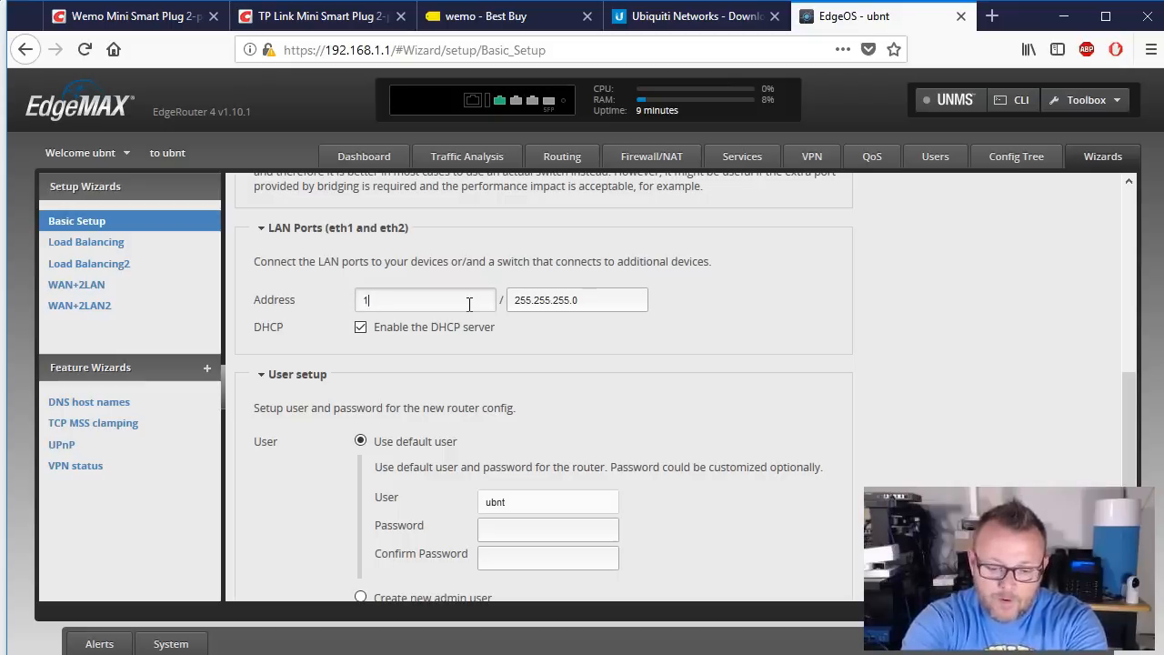
{"action": "type", "text": "72.16.30.1"}
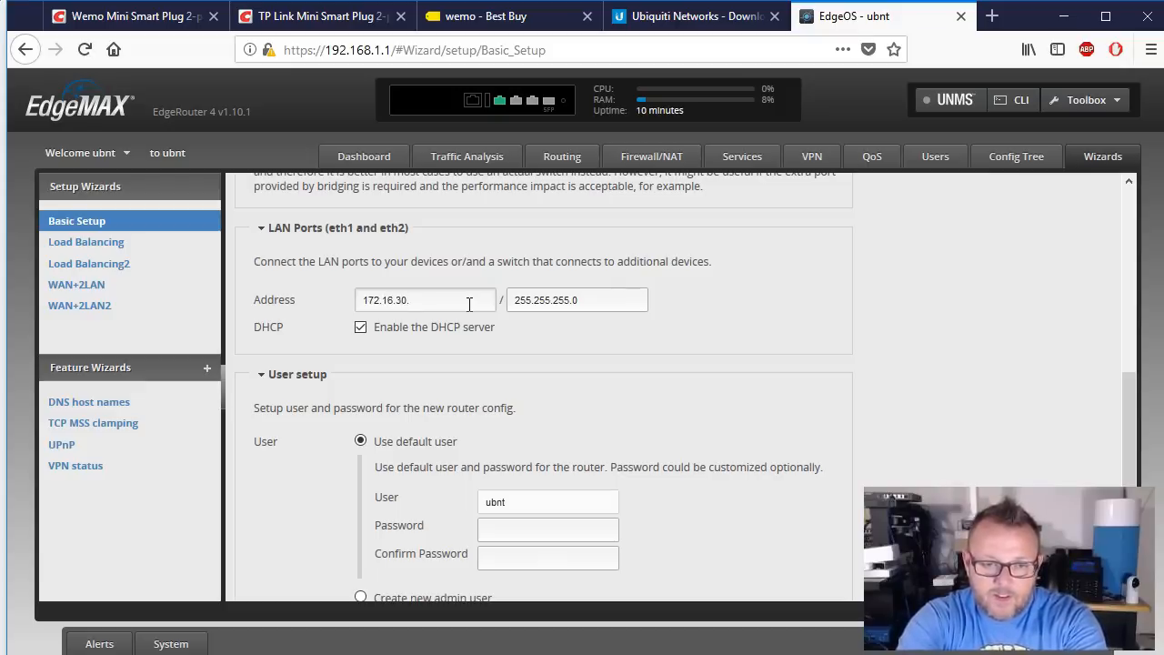
Step: Keep the 255.255.255.0 subnet mask and leave the LAN DHCP server enabled
{"action": "left_click_drag", "start_coordinate": [584, 303], "coordinate": [467, 303]}
{"action": "left_click", "coordinate": [627, 292]}
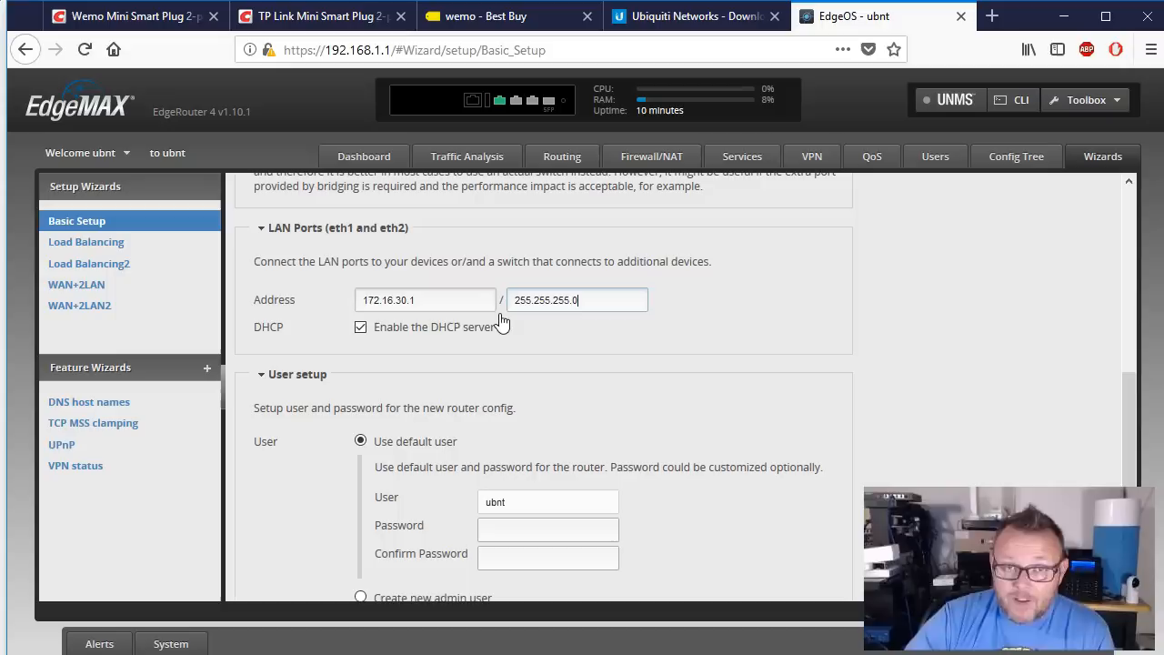
{"action": "left_click", "coordinate": [391, 333]}
{"action": "left_click", "coordinate": [427, 336]}
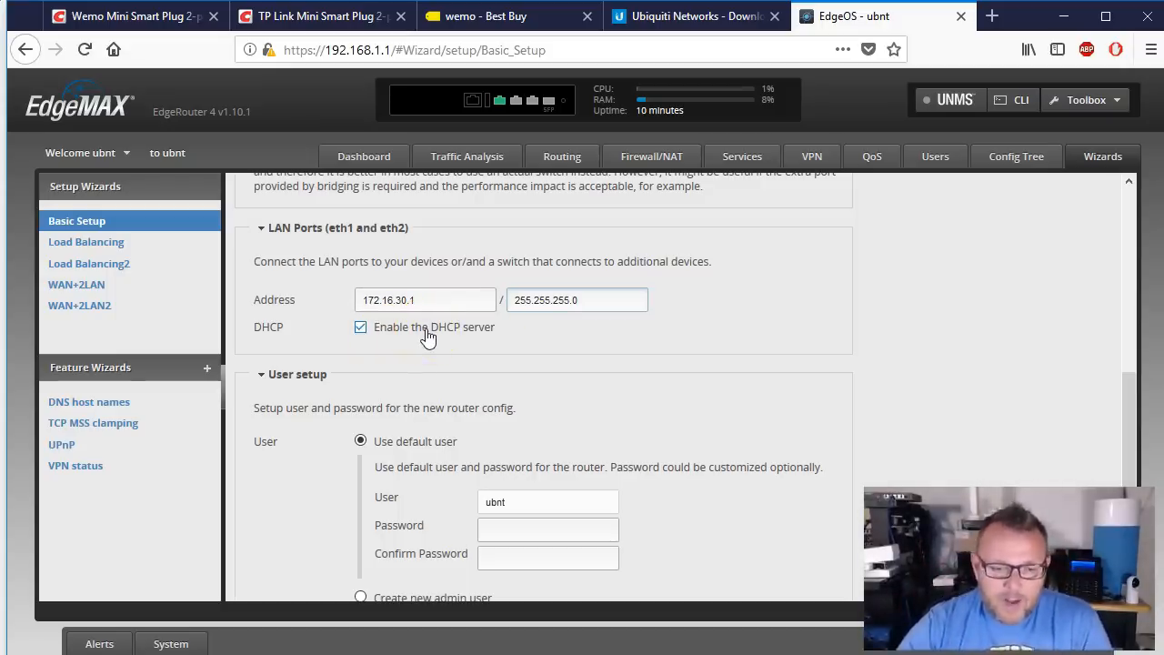
{"action": "scroll", "coordinate": [428, 337], "scroll_direction": "down", "scroll_amount": 3}
{"action": "left_click", "coordinate": [560, 402]}
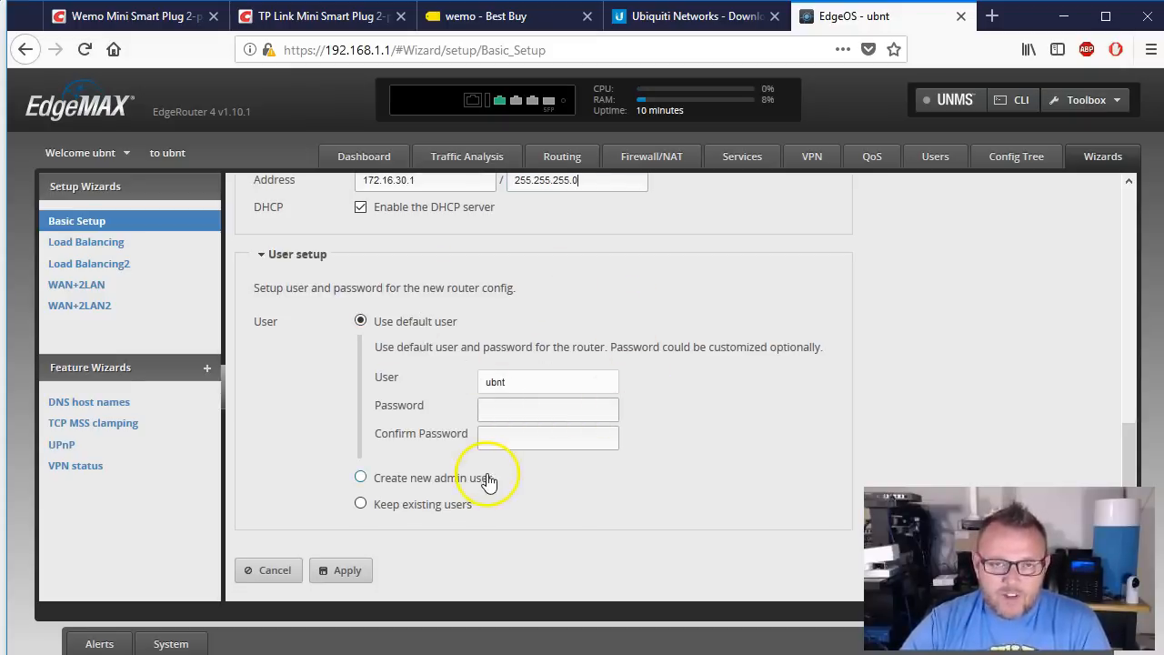
Step: Switch User setup to 'Create new admin user' and enter the new admin's username
{"action": "left_click", "coordinate": [390, 475]}
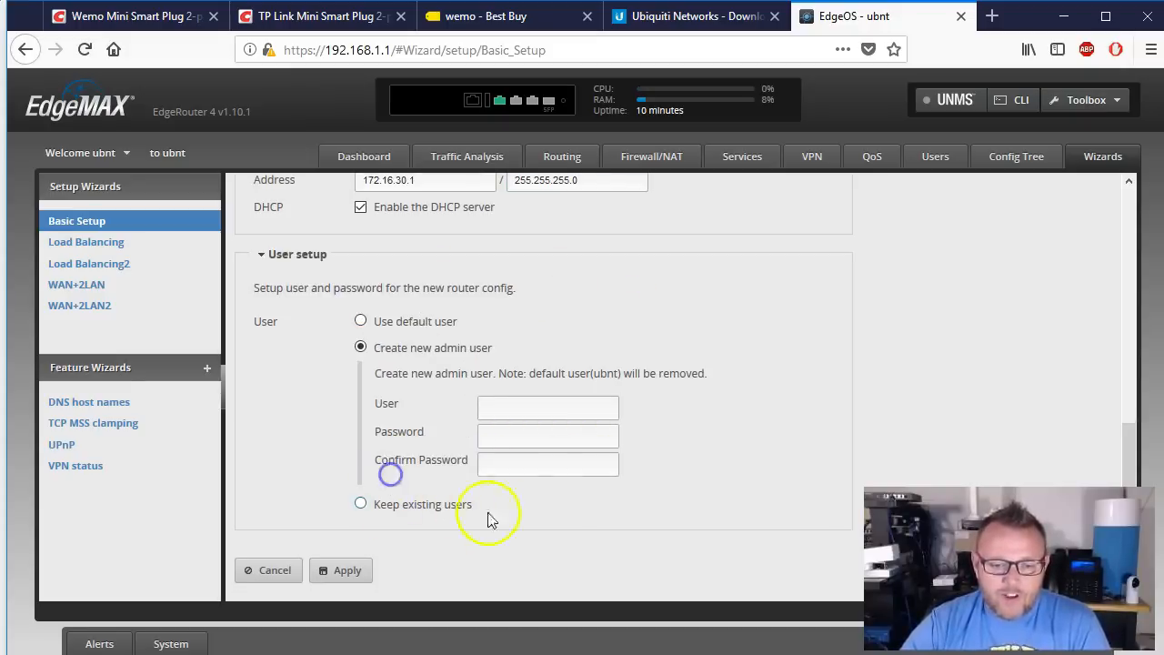
{"action": "left_click", "coordinate": [558, 409]}
{"action": "type", "text": "whowe"}
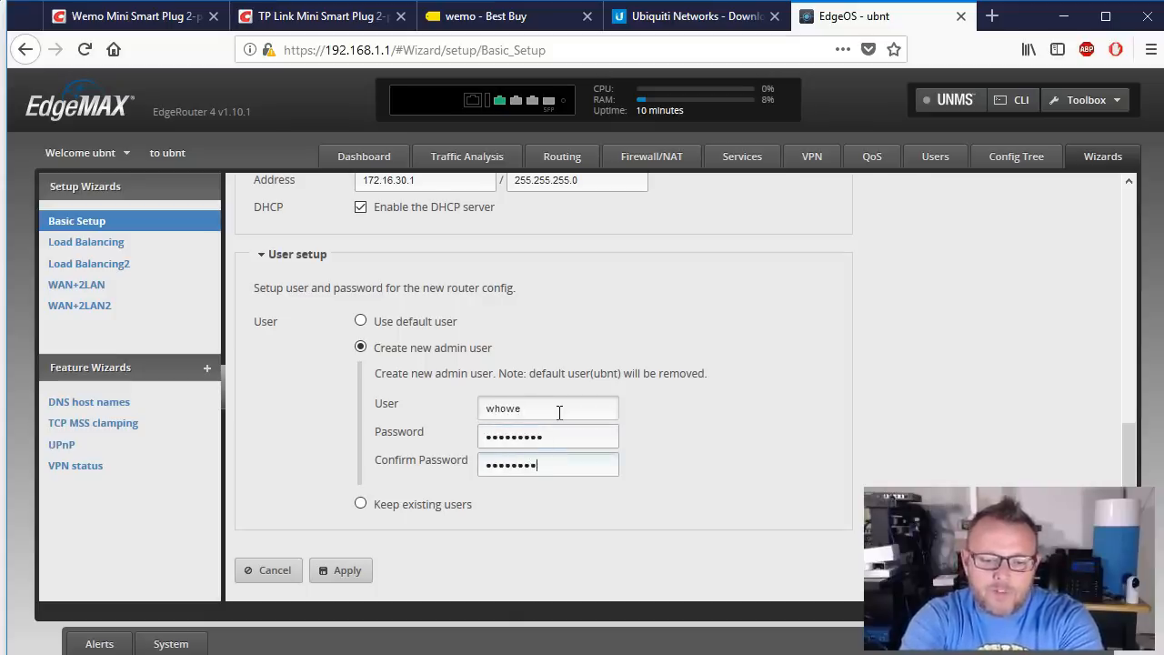
{"action": "scroll", "coordinate": [546, 494], "scroll_direction": "up", "scroll_amount": 15}
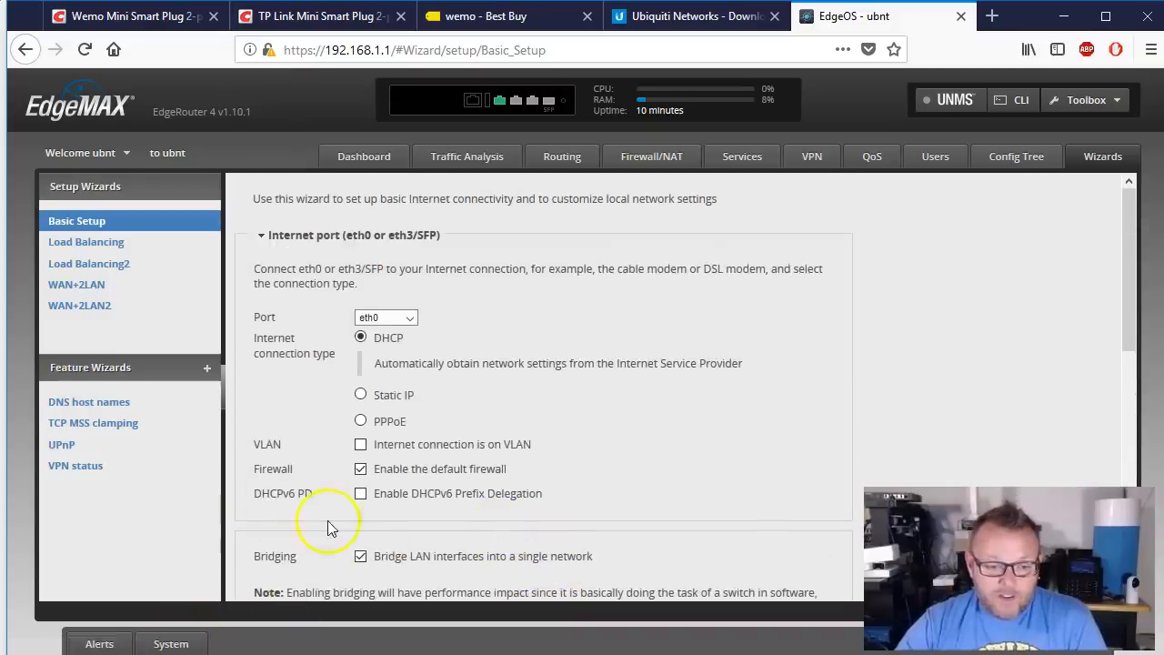
{"action": "scroll", "coordinate": [330, 527], "scroll_direction": "down", "scroll_amount": 15}
Step: Apply the Basic Setup configuration, then reboot the router and confirm the reboot
{"action": "left_click", "coordinate": [348, 570]}
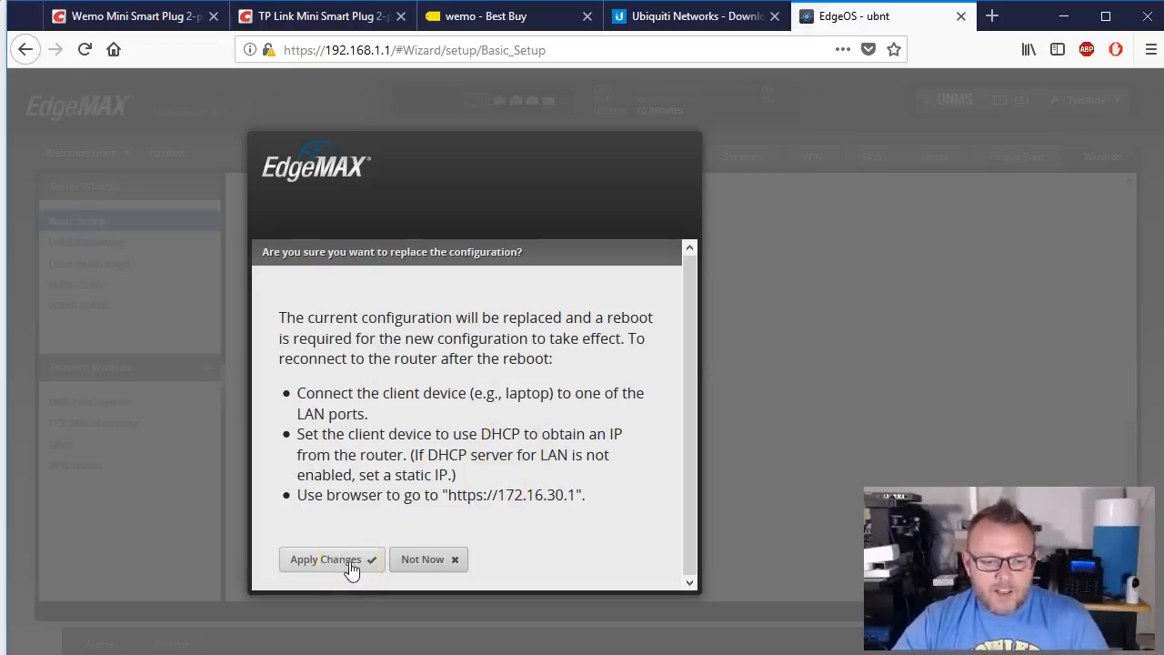
{"action": "scroll", "coordinate": [527, 523], "scroll_direction": "down", "scroll_amount": 1}
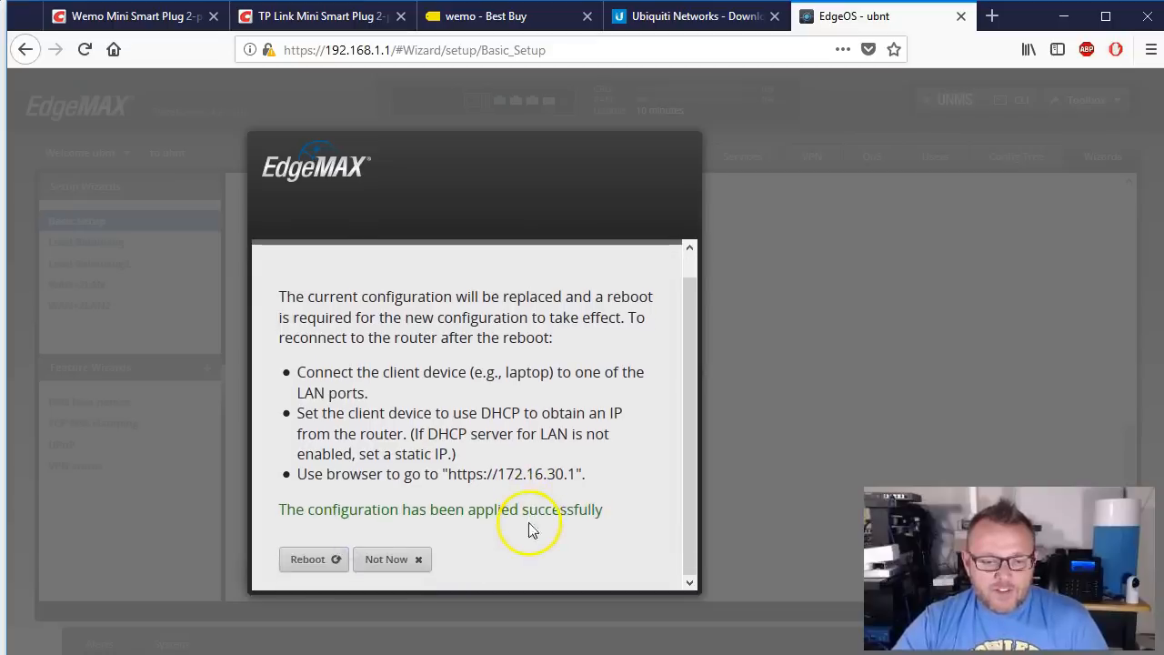
{"action": "left_click", "coordinate": [315, 559]}
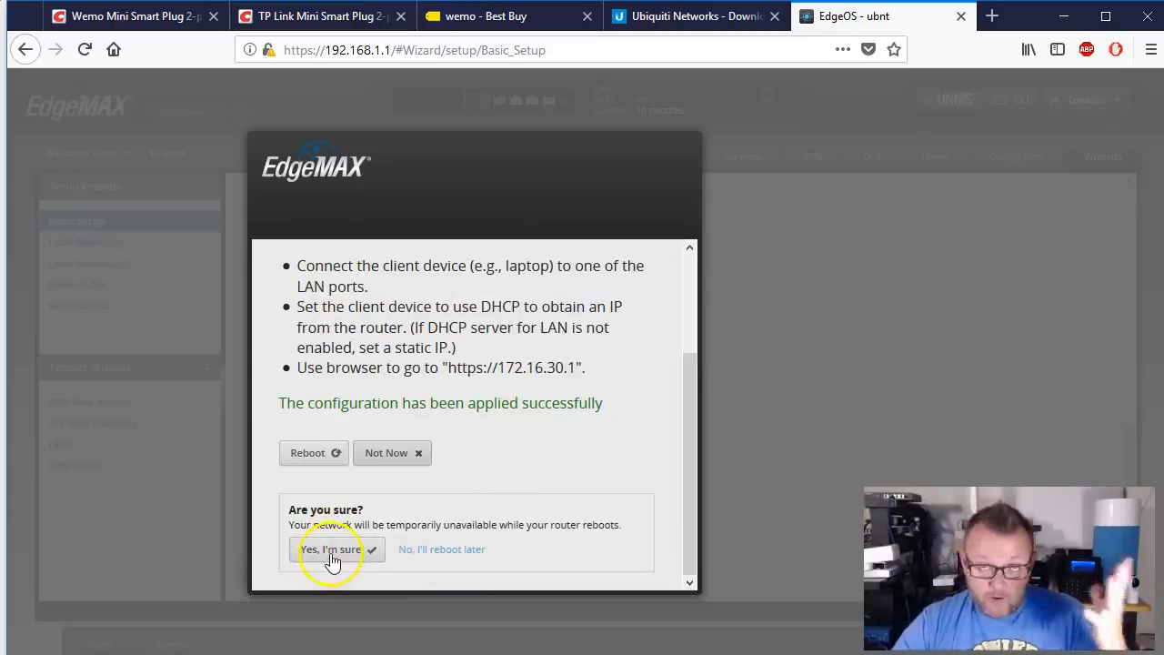
{"action": "left_click", "coordinate": [326, 555]}
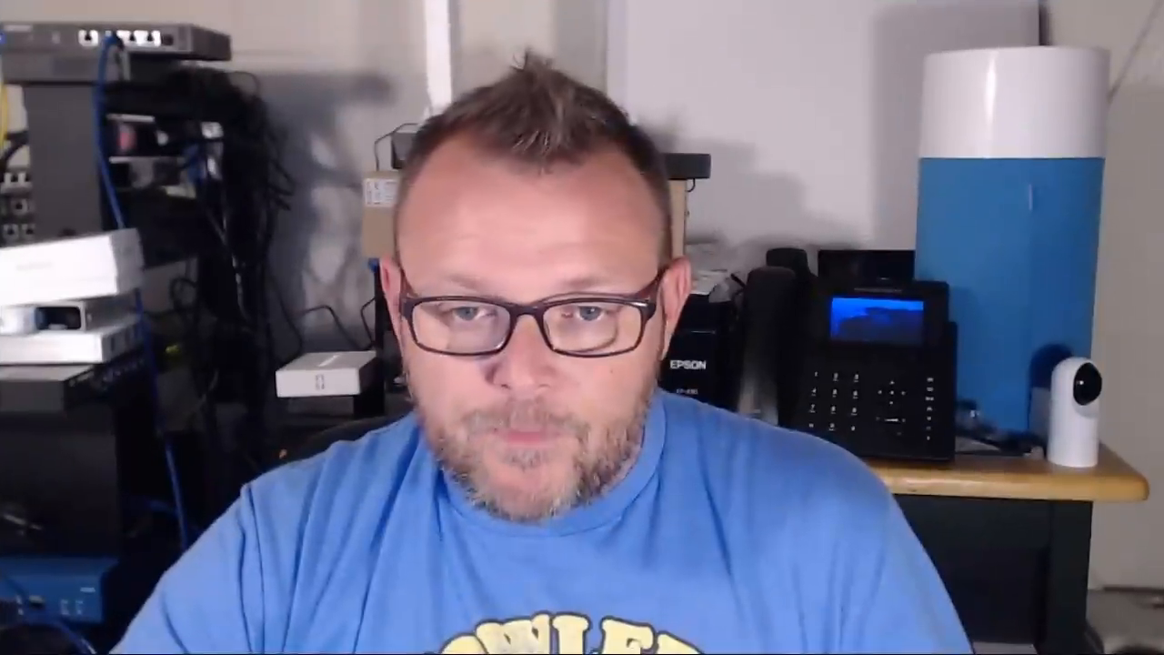
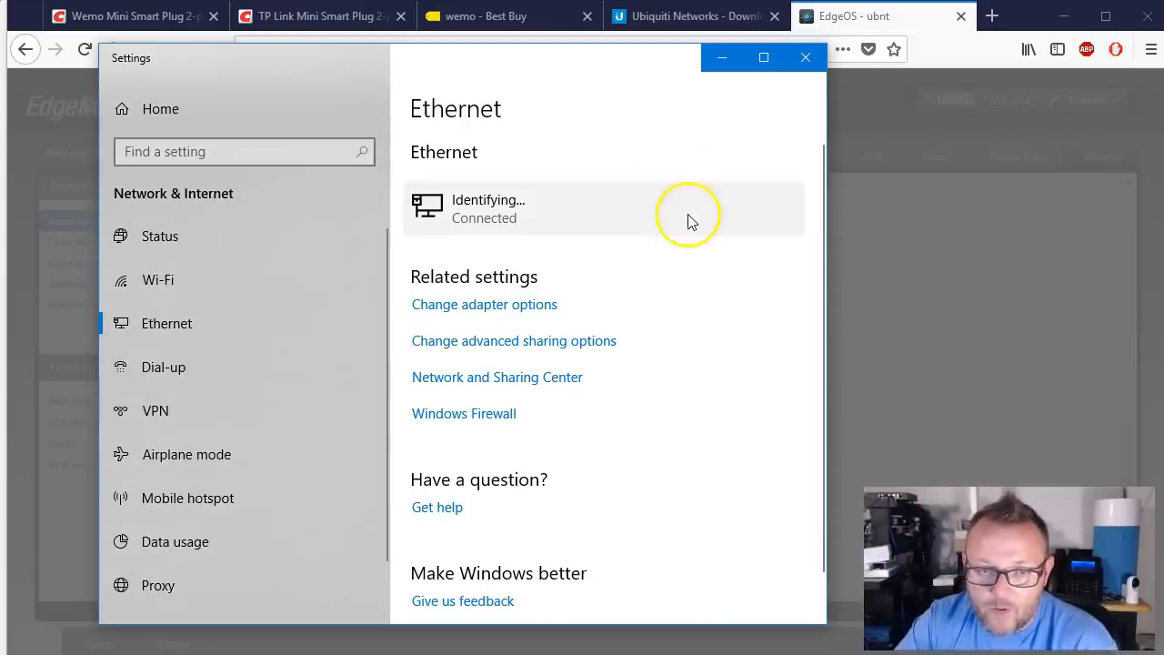
Step: Close the network settings and load the router at its new address 172.16.30.1
{"action": "left_click", "coordinate": [805, 58]}
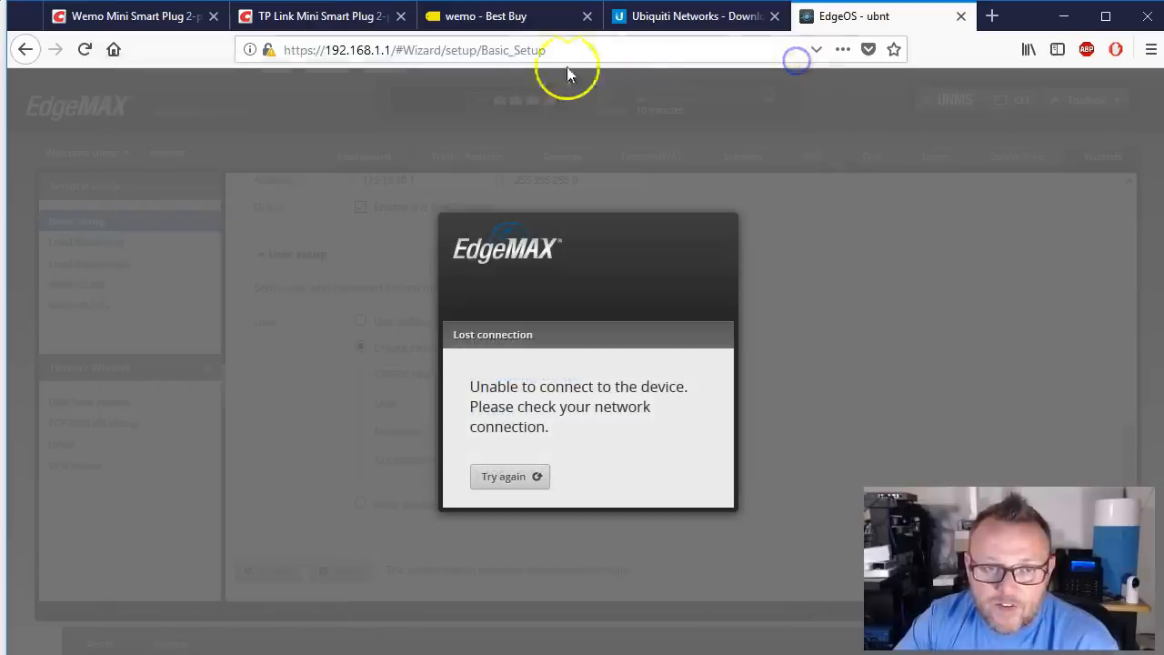
{"action": "left_click", "coordinate": [541, 50]}
{"action": "type", "text": "172.16"}
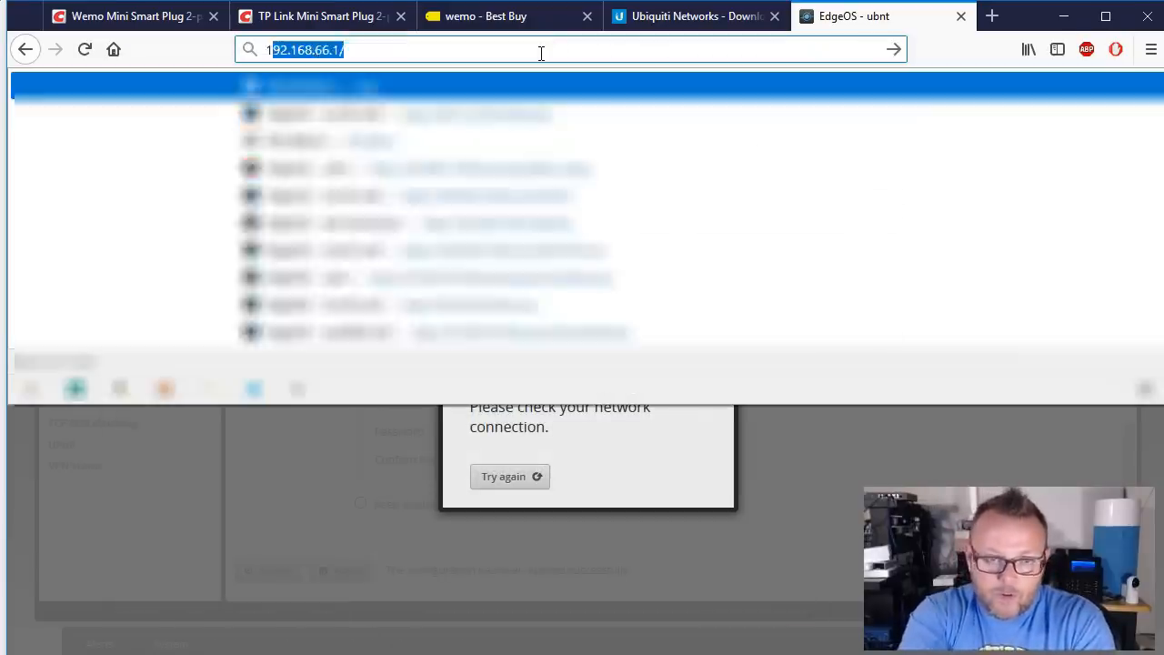
{"action": "type", "text": "."}
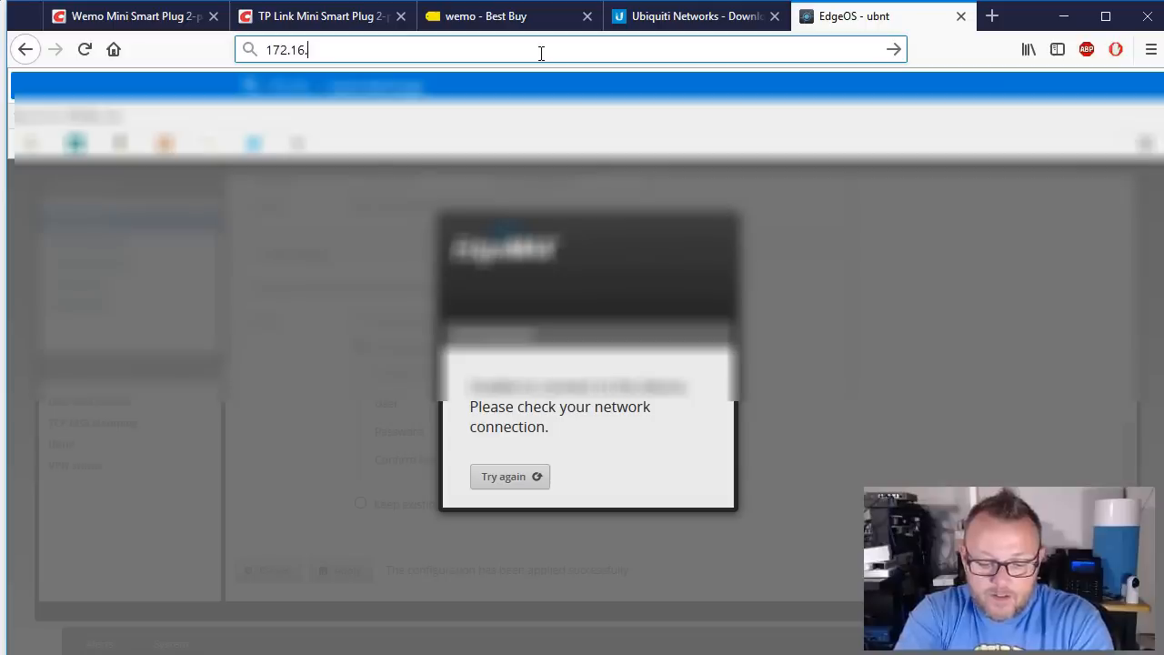
{"action": "type", "text": "30.1"}
{"action": "key", "text": "Return"}
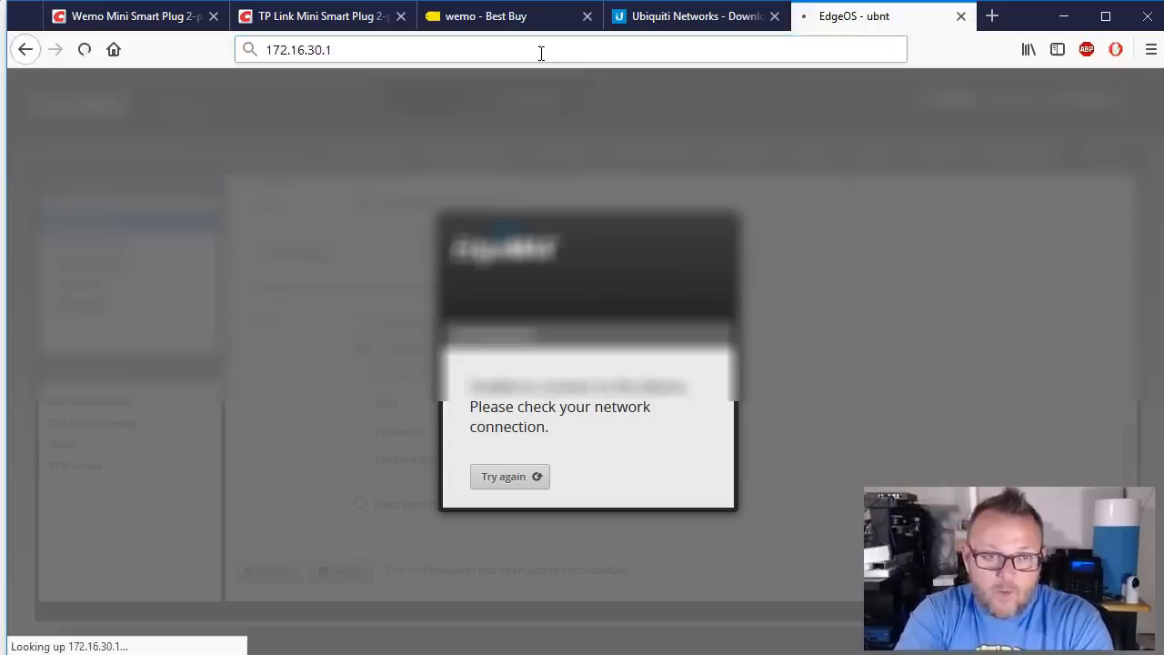
Step: Add a temporary security exception for the router's self-signed certificate
{"action": "left_click", "coordinate": [884, 452]}
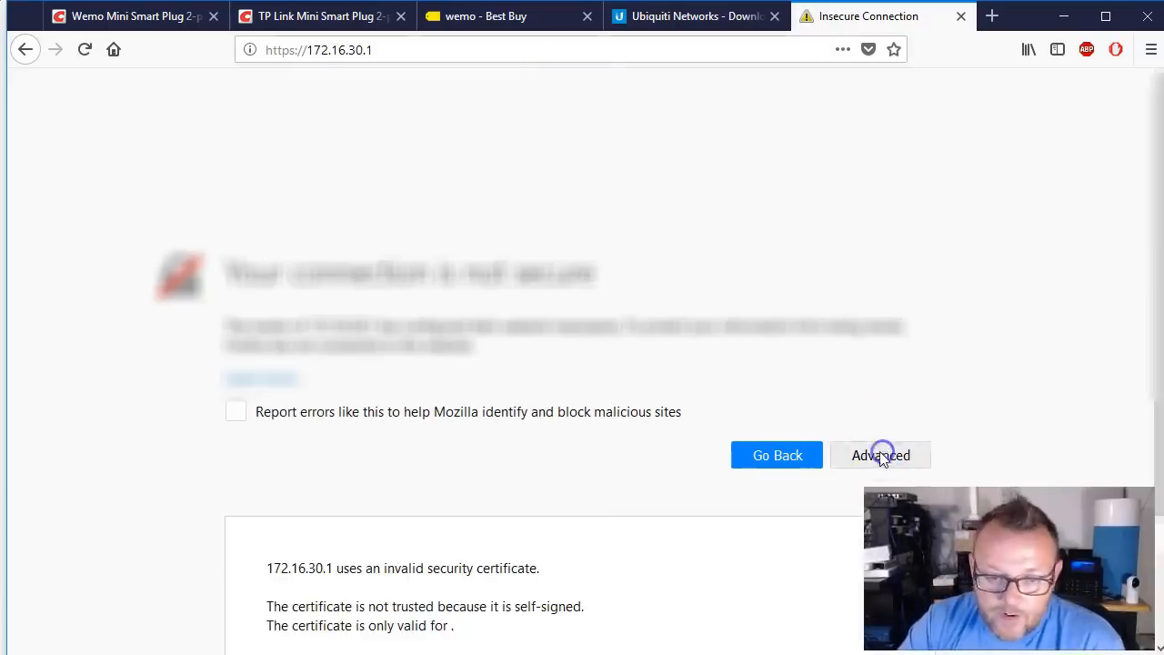
{"action": "scroll", "coordinate": [436, 479], "scroll_direction": "down", "scroll_amount": 3}
{"action": "left_click", "coordinate": [817, 591]}
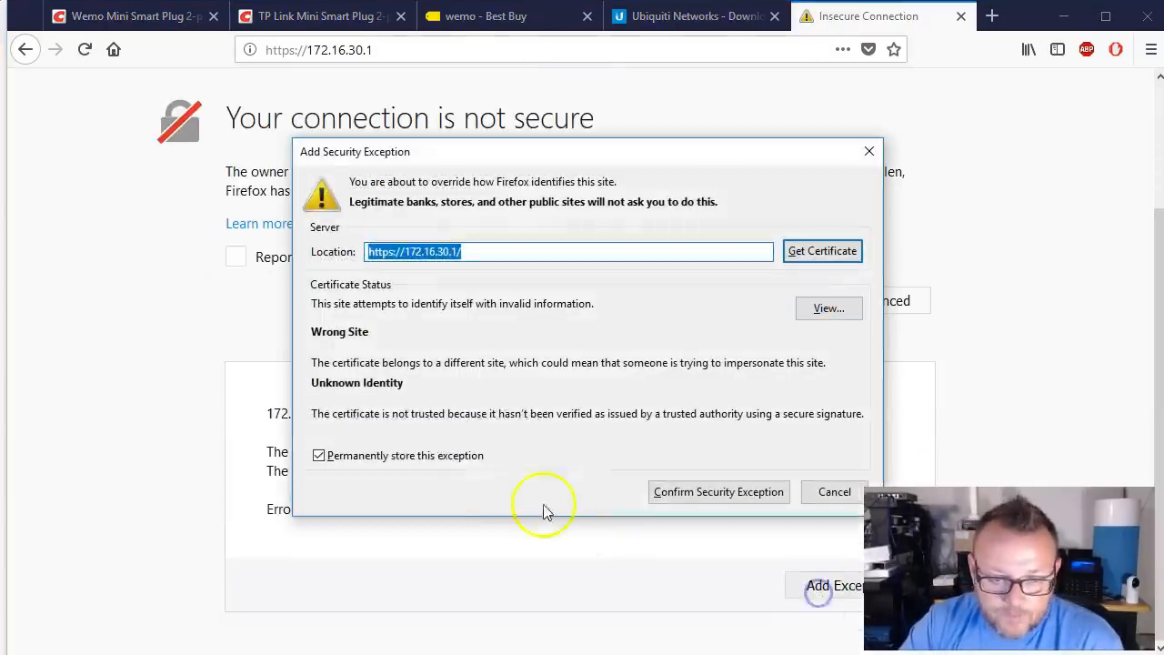
{"action": "left_click", "coordinate": [397, 458]}
{"action": "left_click", "coordinate": [727, 494]}
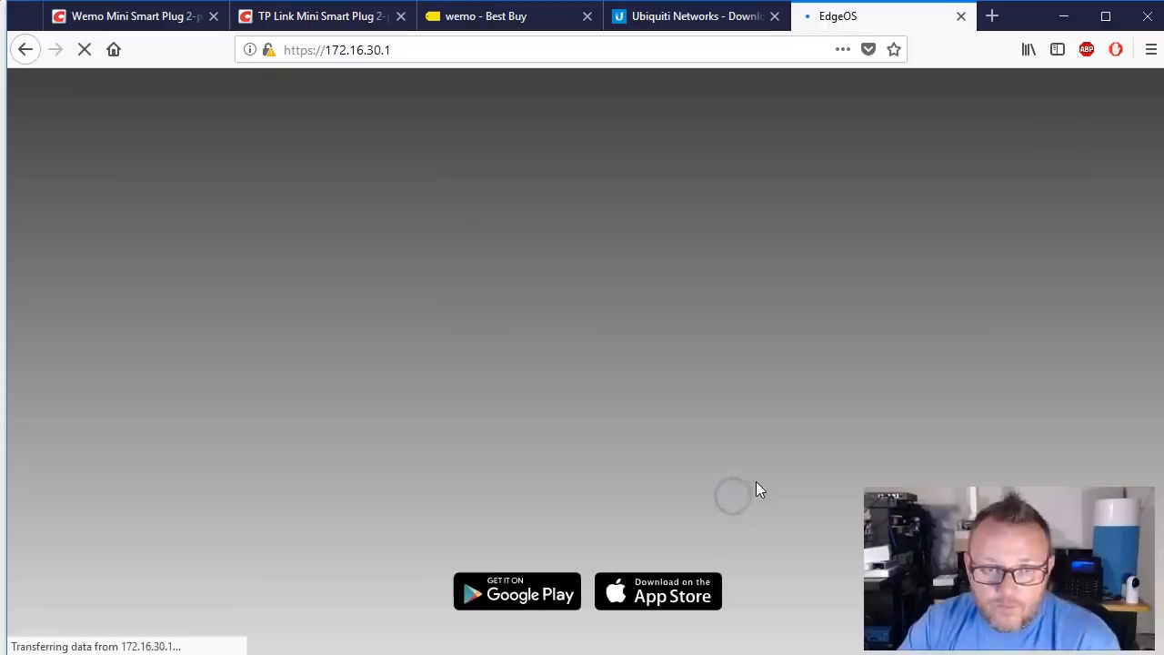
Step: Log in to EdgeOS with the admin username and password
{"action": "left_click", "coordinate": [605, 355]}
{"action": "type", "text": "whowe"}
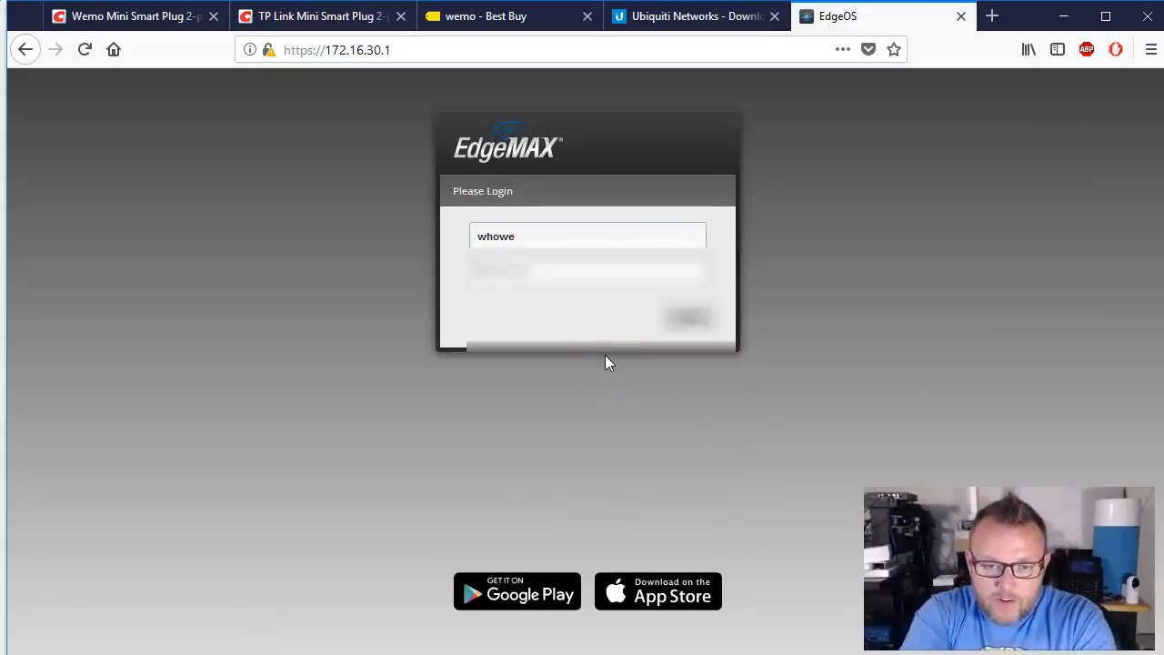
{"action": "key", "text": "Tab"}
{"action": "type", "text": "••••••••"}
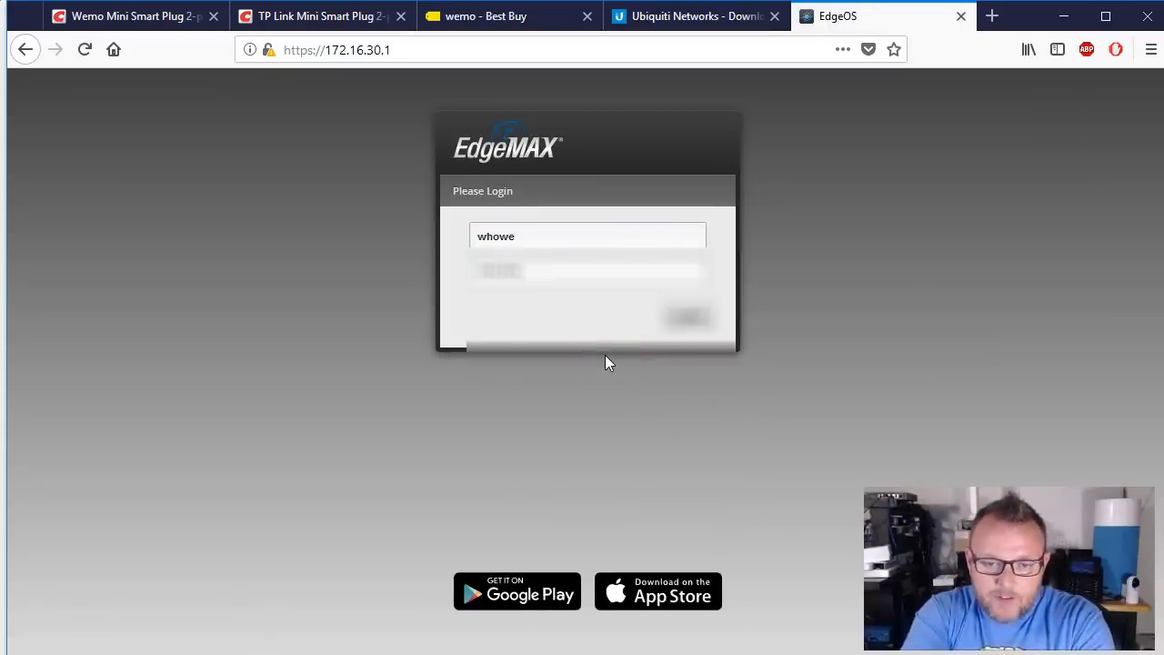
{"action": "type", "text": "•"}
{"action": "key", "text": "Return"}
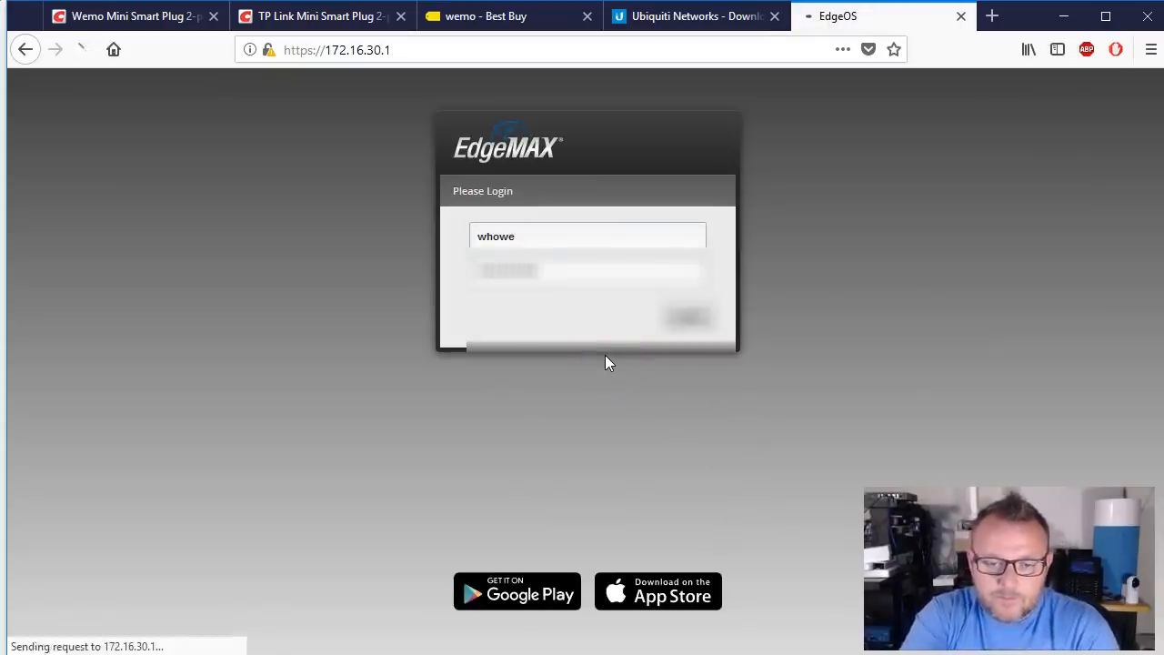
{"action": "left_click", "coordinate": [636, 363]}
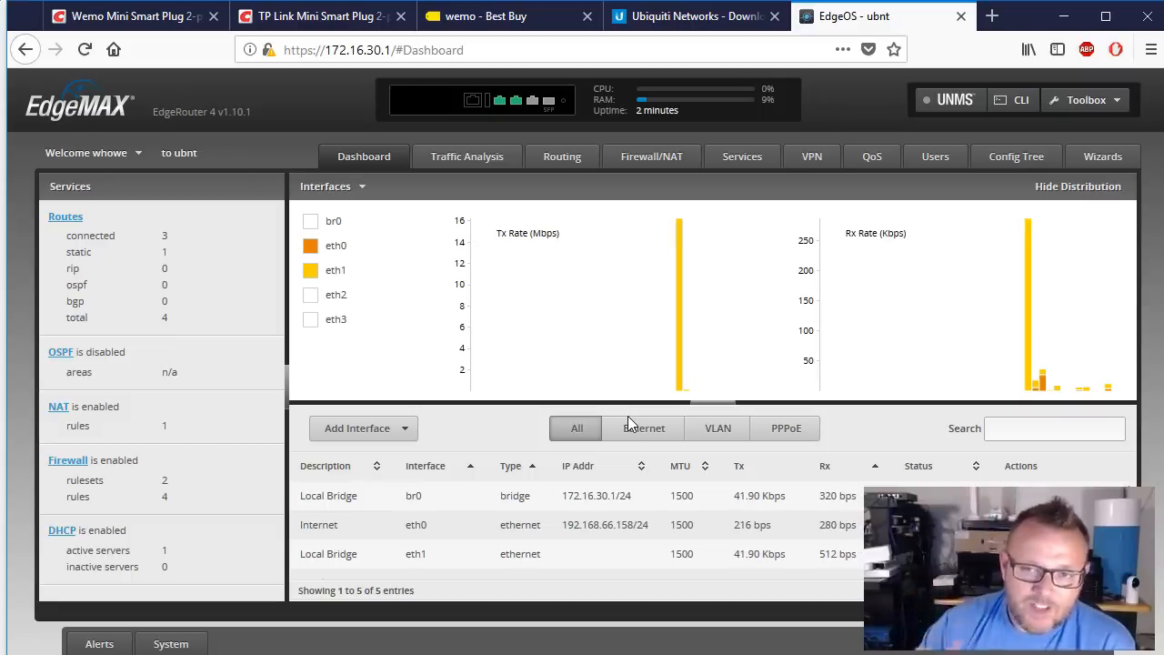
Step: Open the Ubiquiti Downloads tab and show the EdgeMAX firmware list
{"action": "left_click", "coordinate": [684, 18]}
{"action": "left_click", "coordinate": [648, 148]}
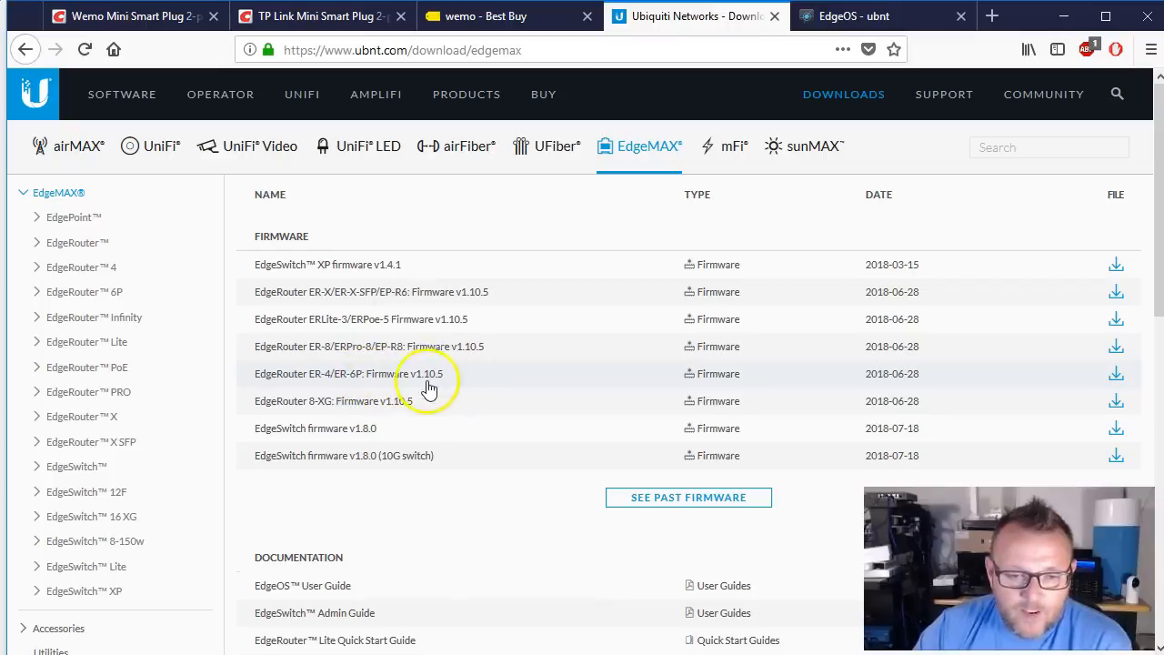
Step: Accept the licence and save the ER-4/ER-6P firmware v1.10.5 .tar file, then return to EdgeOS
{"action": "left_click", "coordinate": [1116, 374]}
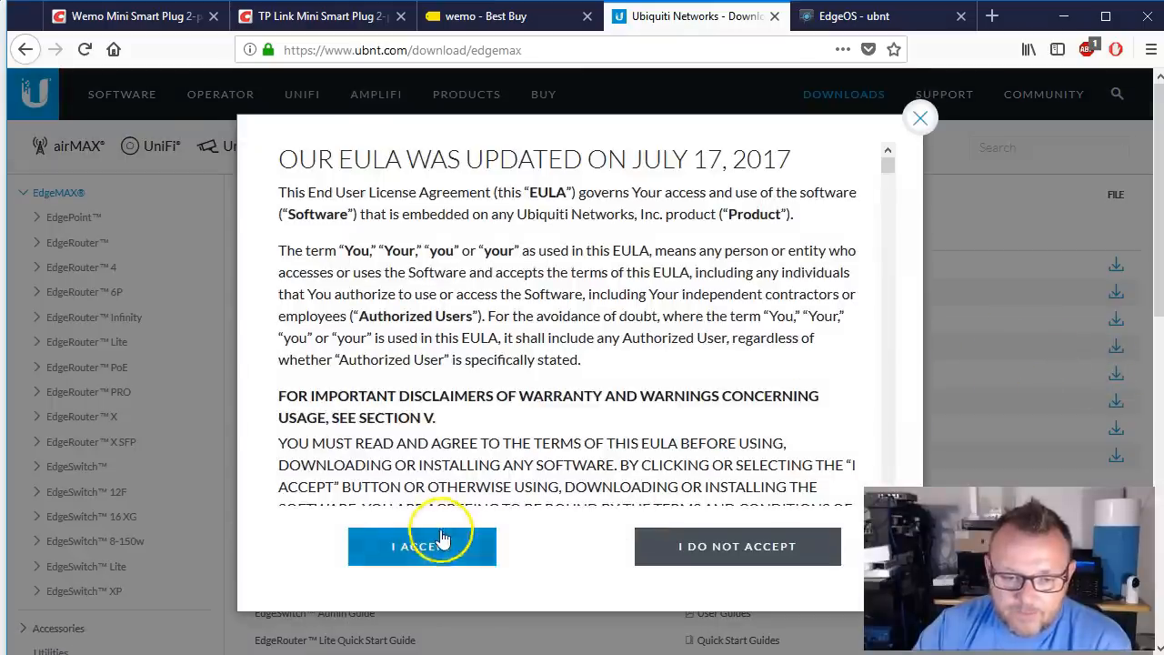
{"action": "left_click", "coordinate": [443, 538]}
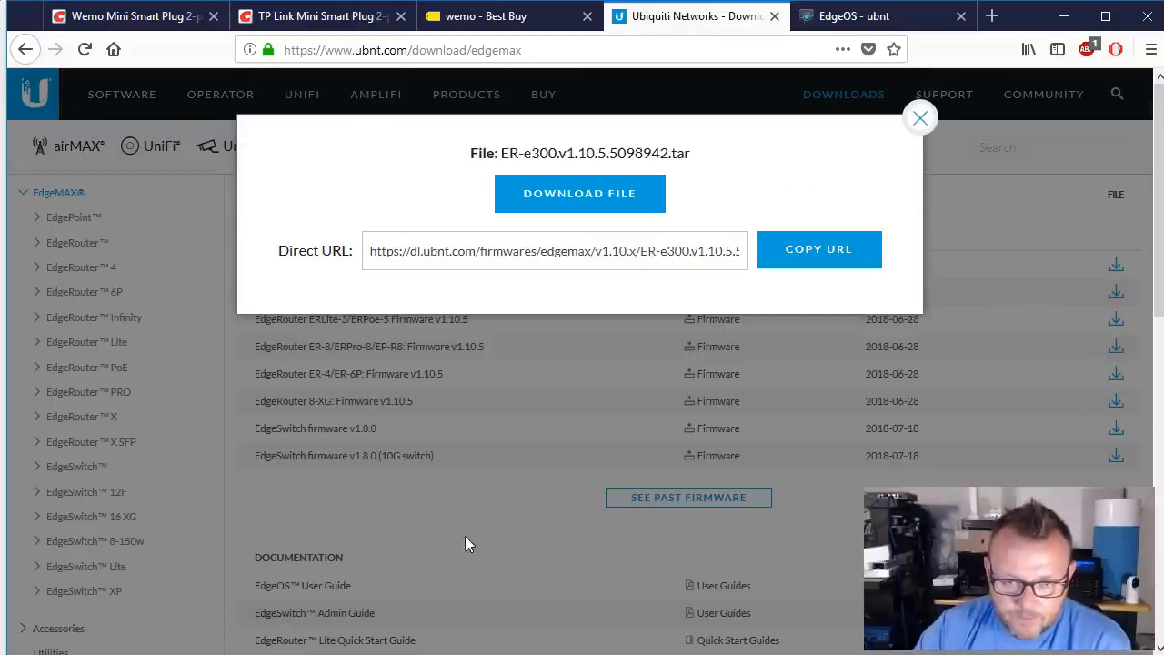
{"action": "left_click", "coordinate": [608, 217]}
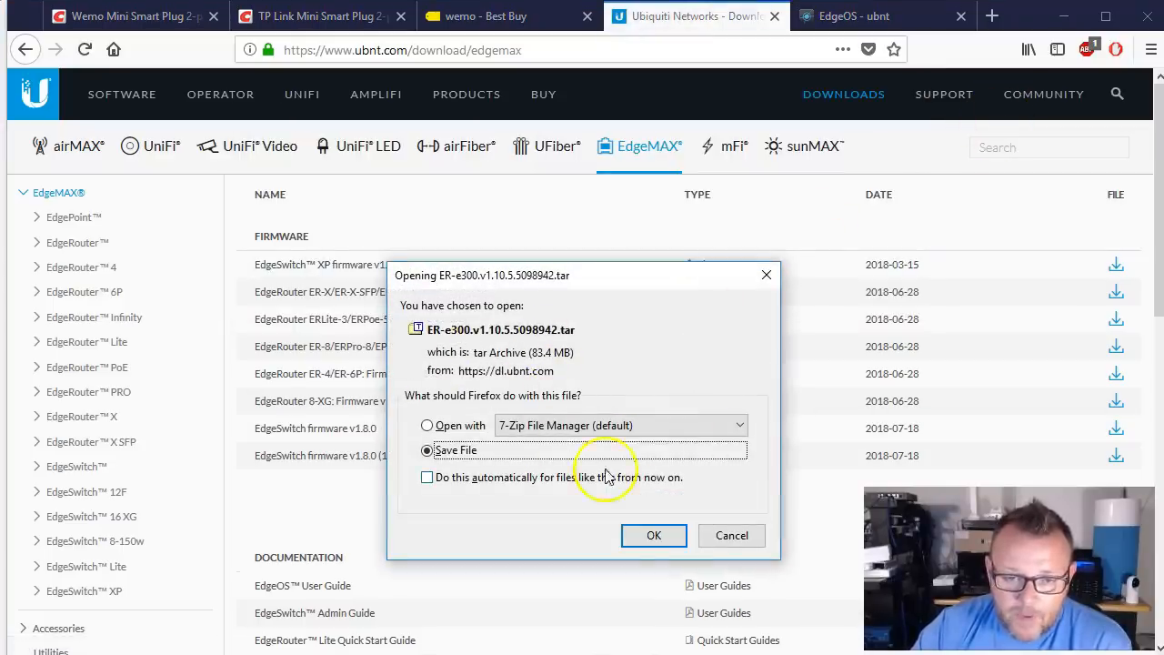
{"action": "left_click", "coordinate": [654, 536]}
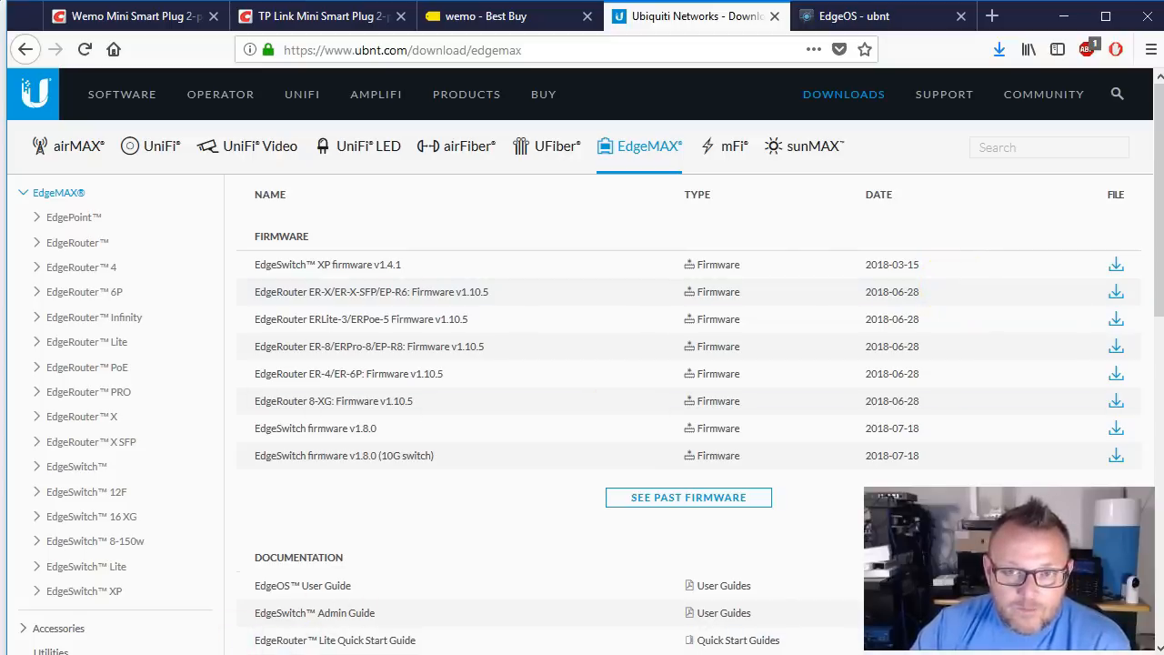
{"action": "left_click", "coordinate": [896, 18]}
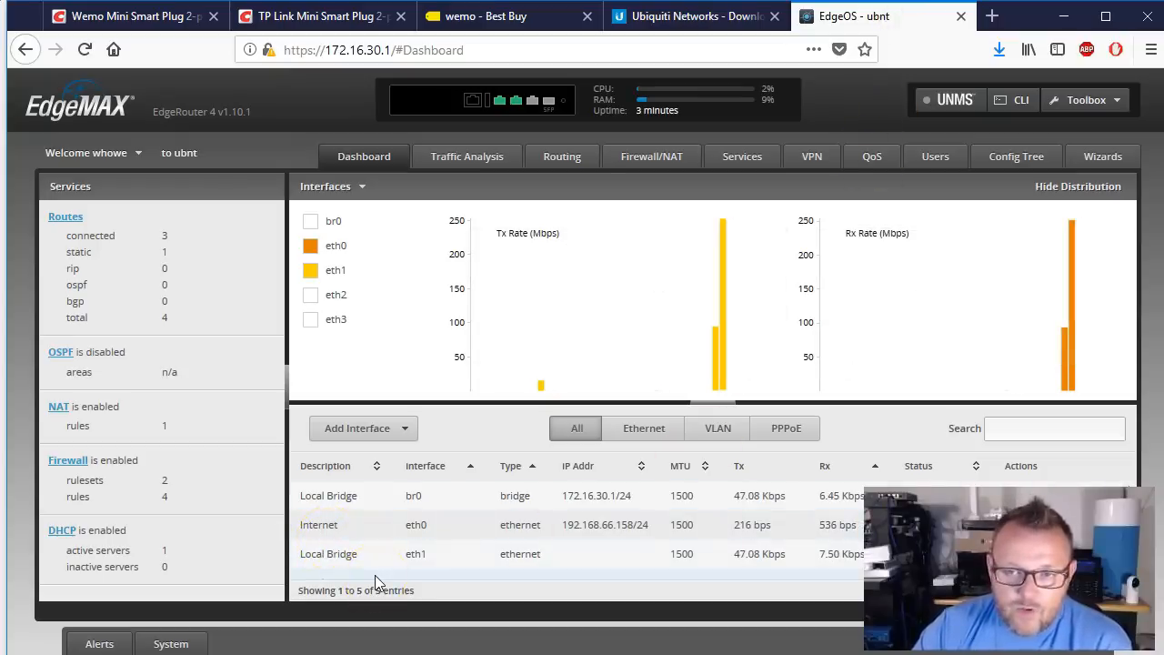
Step: In System settings, rename the host from ubnt to h5-basic-er4 with domain howex5.com
{"action": "left_click", "coordinate": [173, 642]}
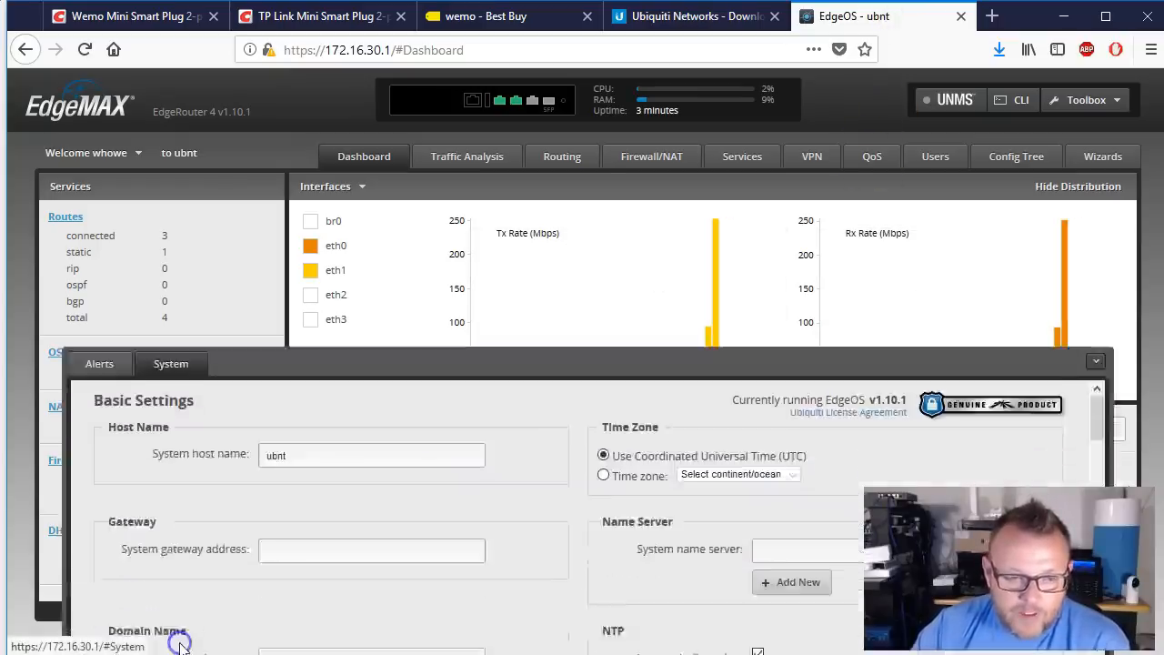
{"action": "left_click_drag", "start_coordinate": [311, 321], "coordinate": [200, 322]}
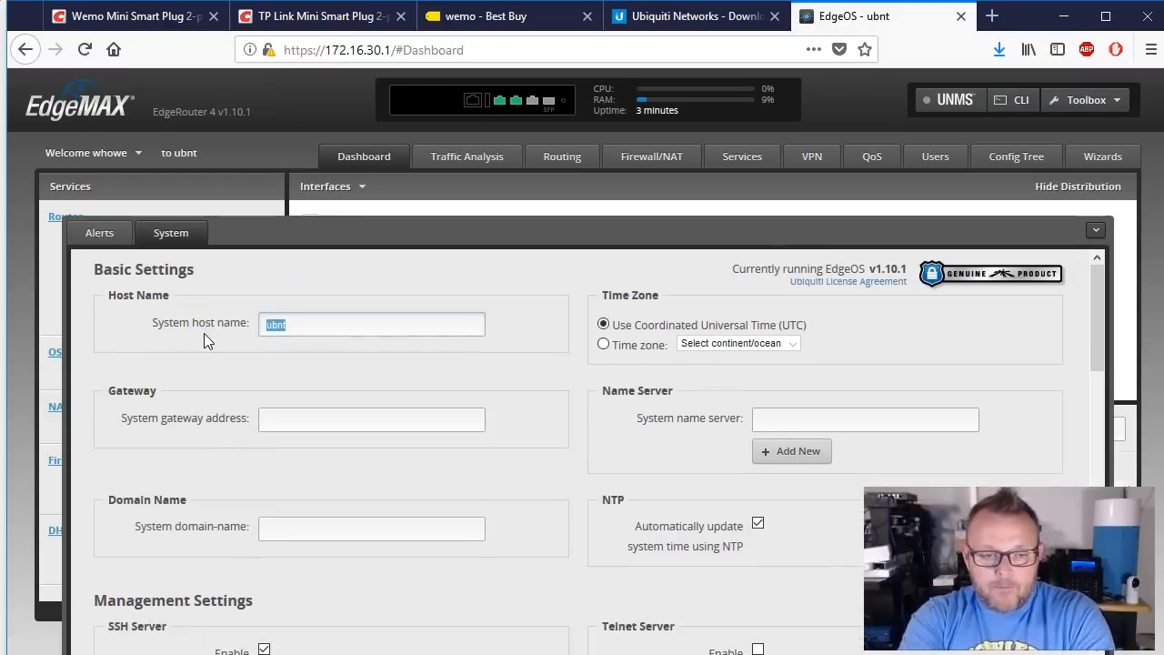
{"action": "type", "text": "h5"}
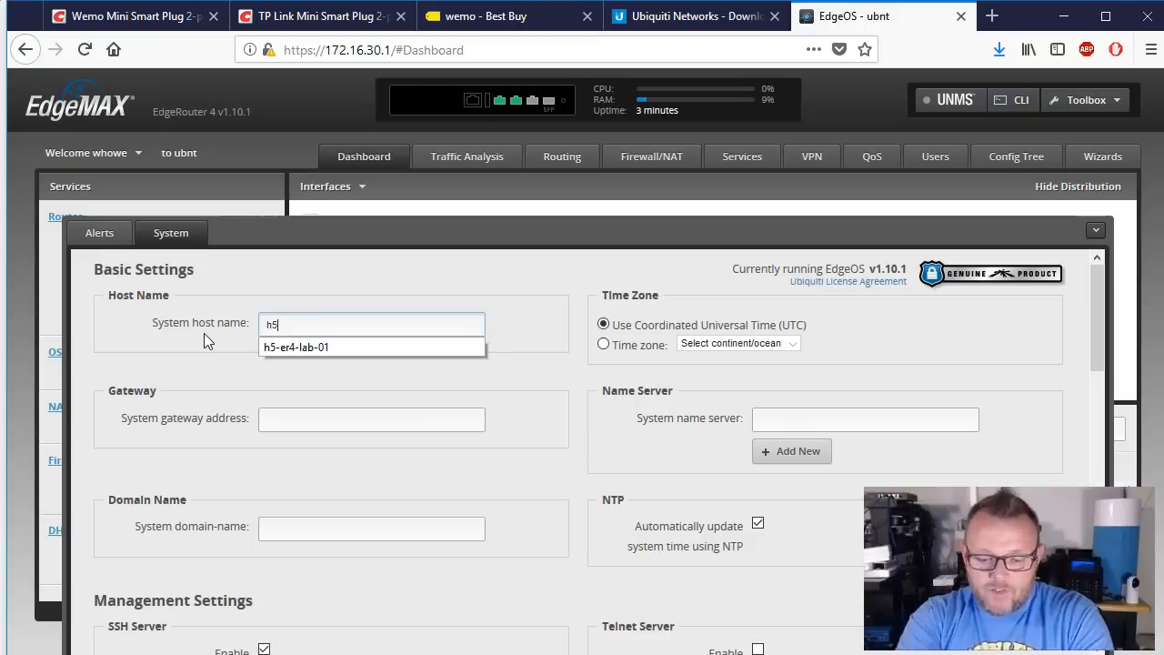
{"action": "type", "text": "-basic"}
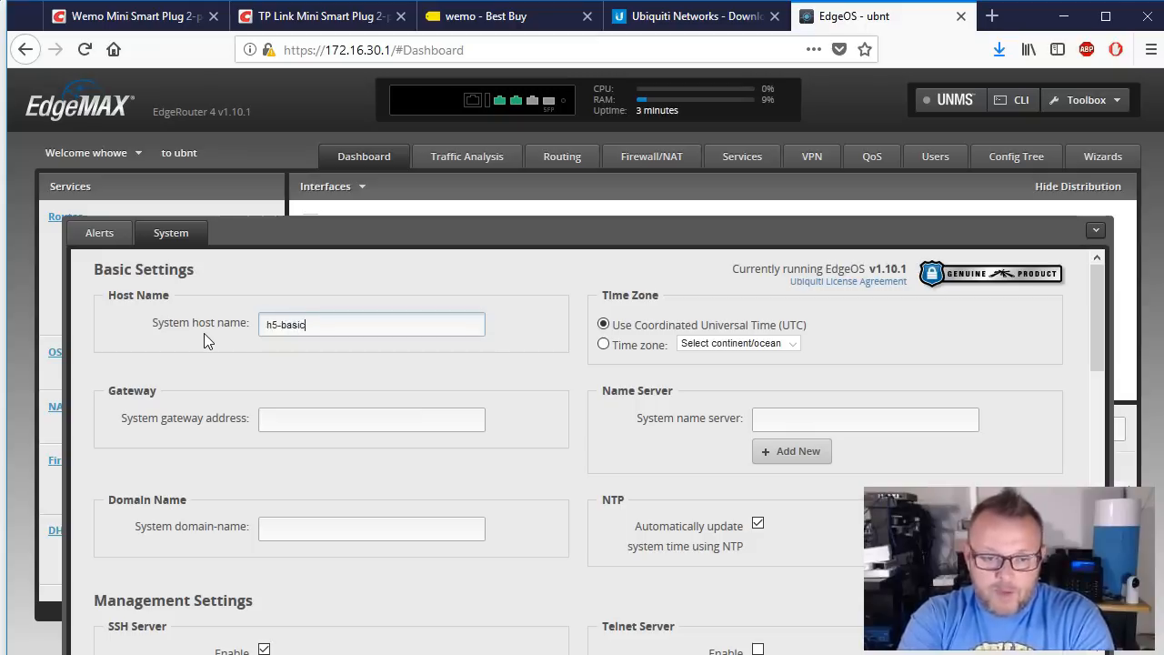
{"action": "type", "text": "-er4"}
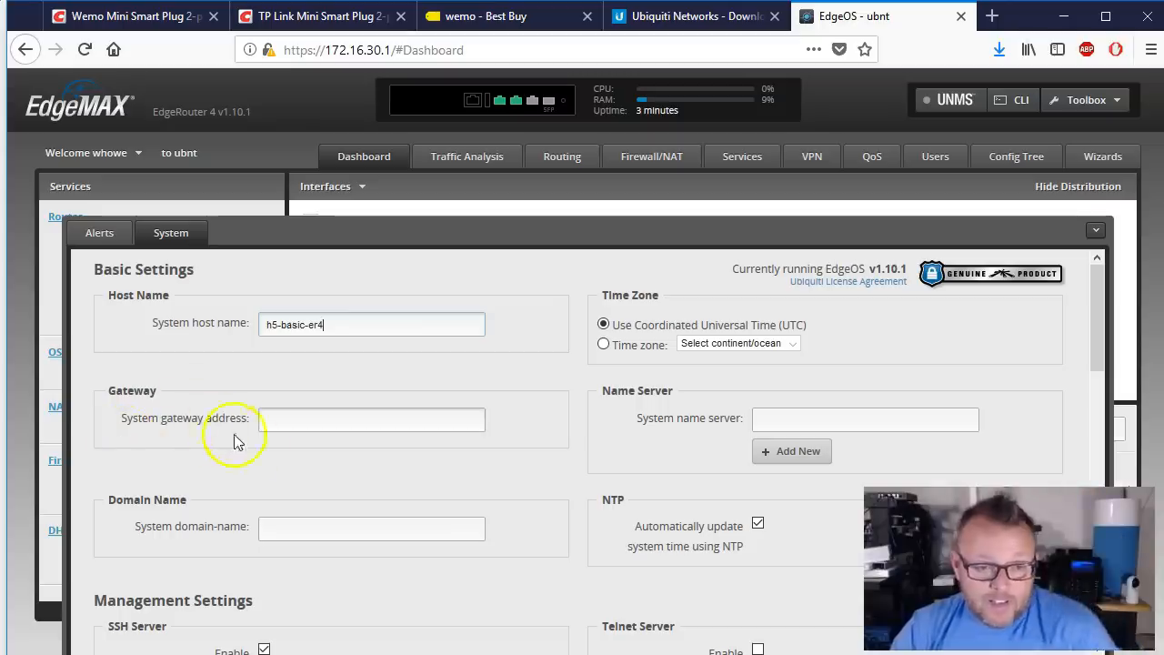
{"action": "left_click", "coordinate": [343, 531]}
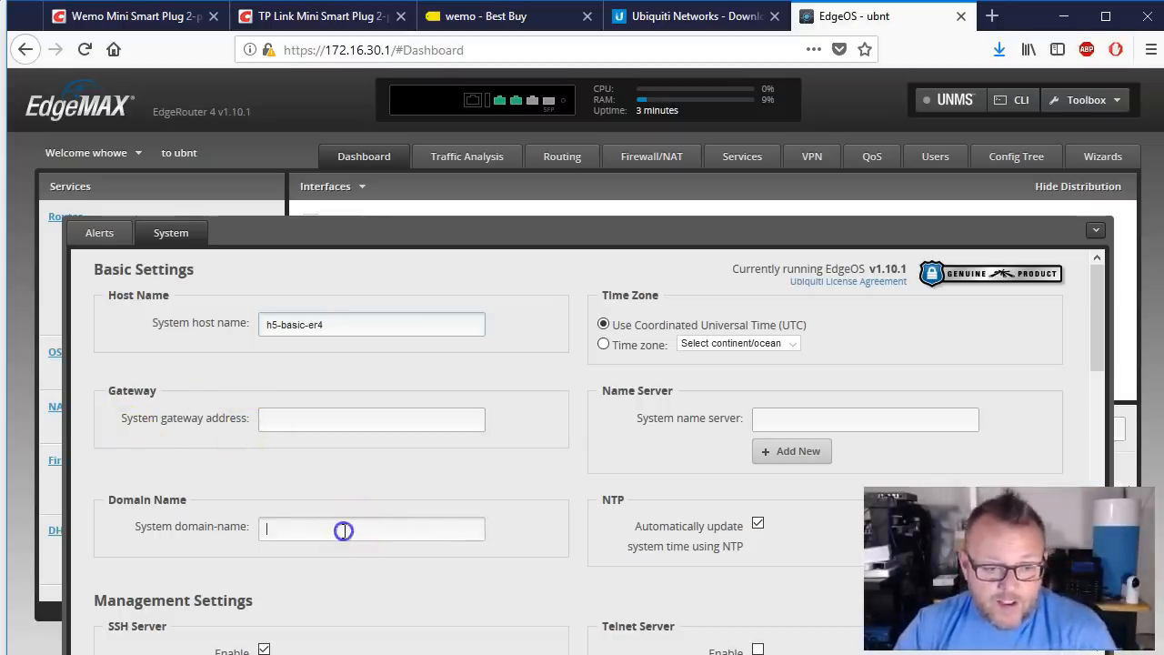
{"action": "type", "text": "howex5.com"}
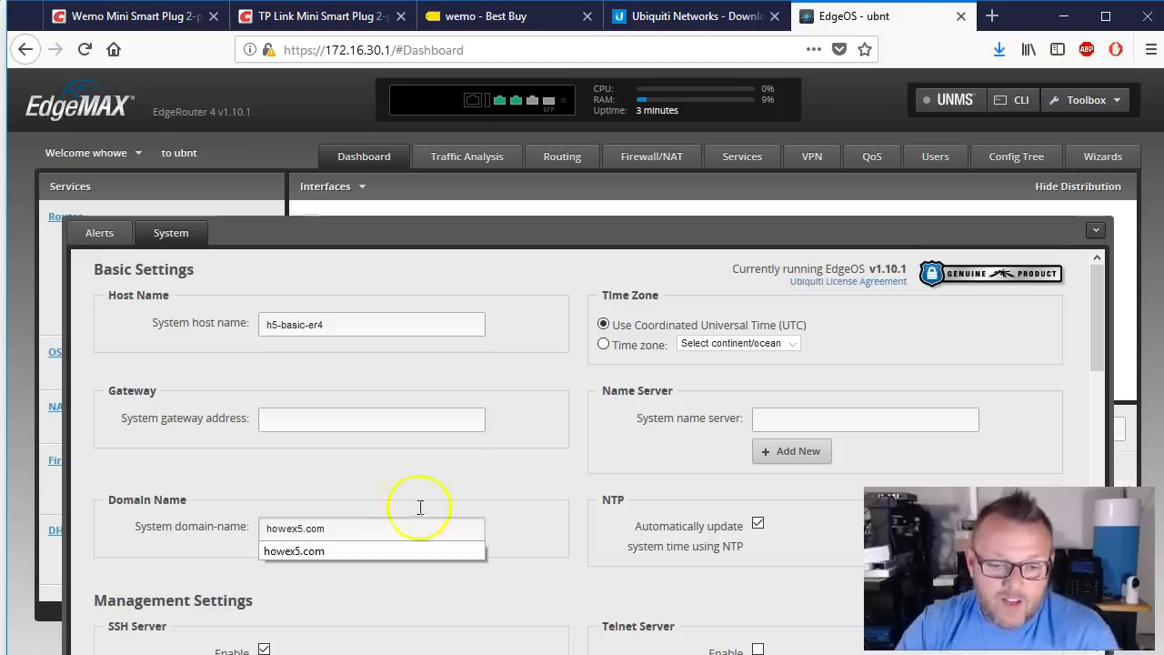
{"action": "left_click", "coordinate": [514, 480]}
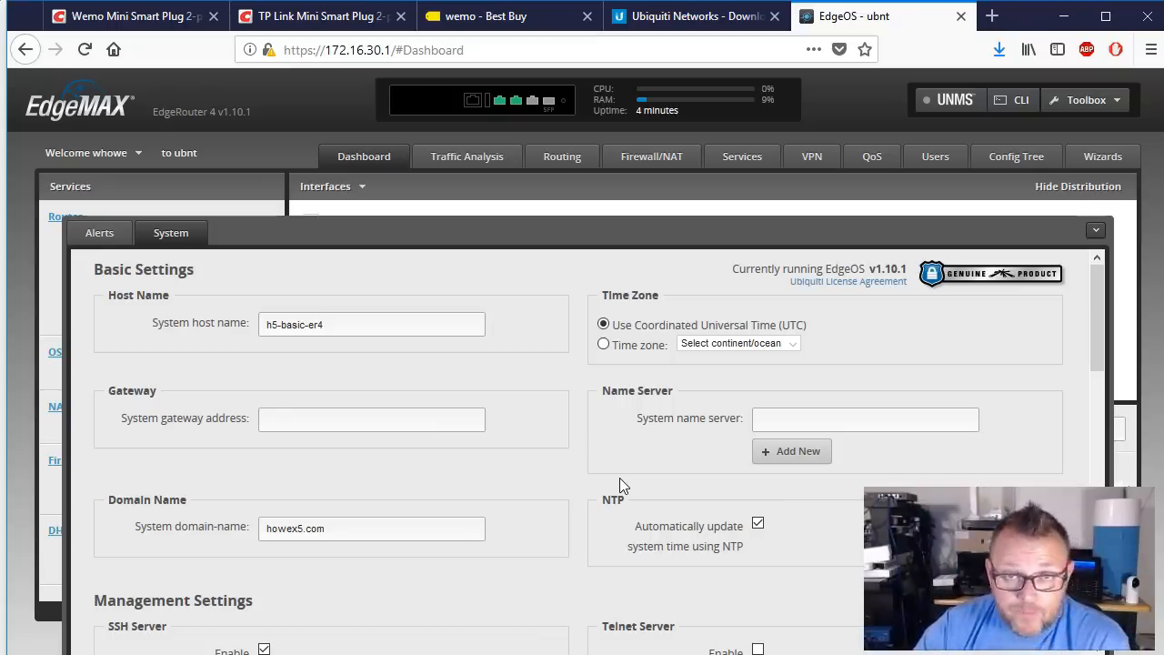
Step: Enter 1.1.1.1 as the first name server and add a second name-server entry
{"action": "left_click", "coordinate": [792, 460]}
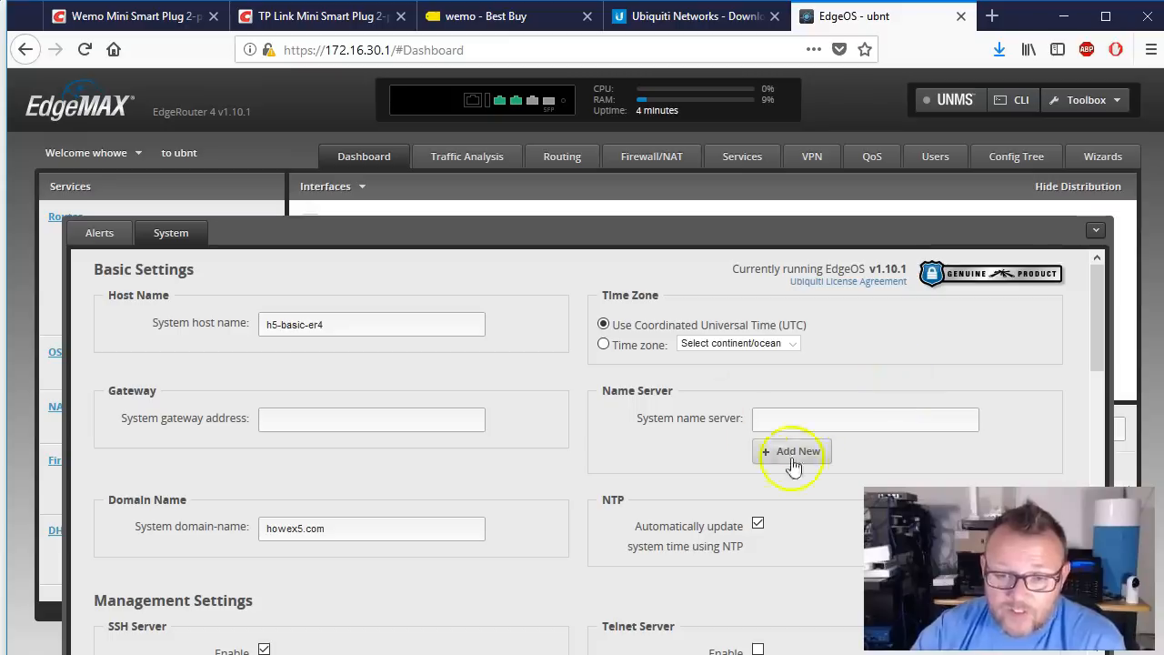
{"action": "left_click", "coordinate": [877, 424]}
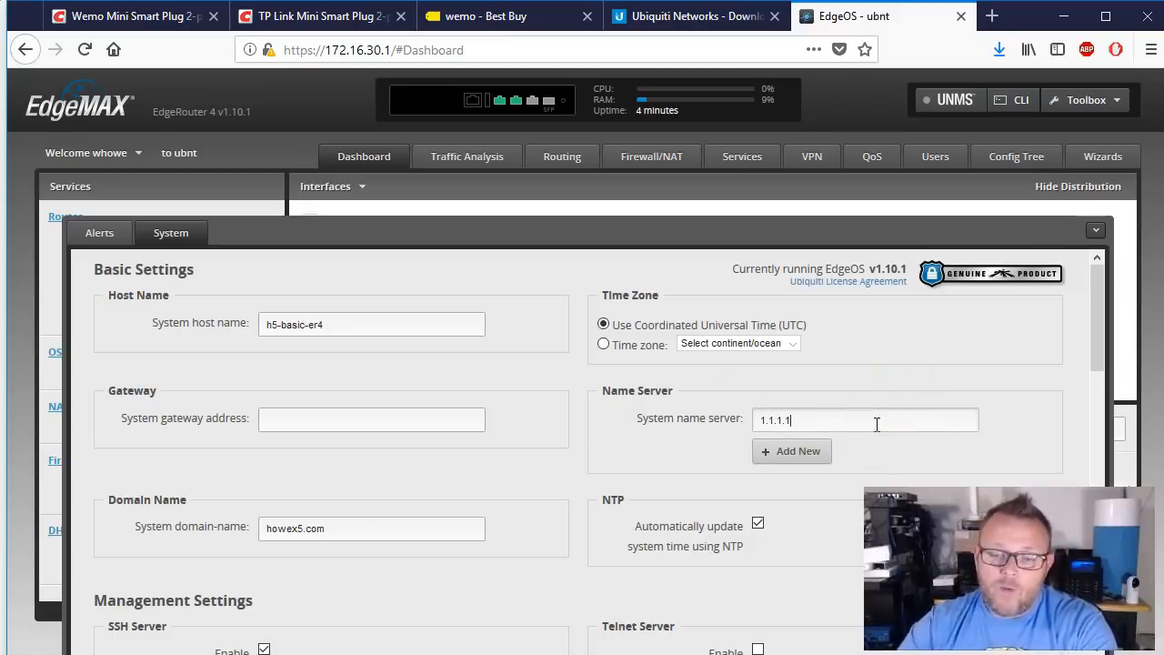
{"action": "left_click", "coordinate": [789, 451]}
{"action": "left_click", "coordinate": [791, 453]}
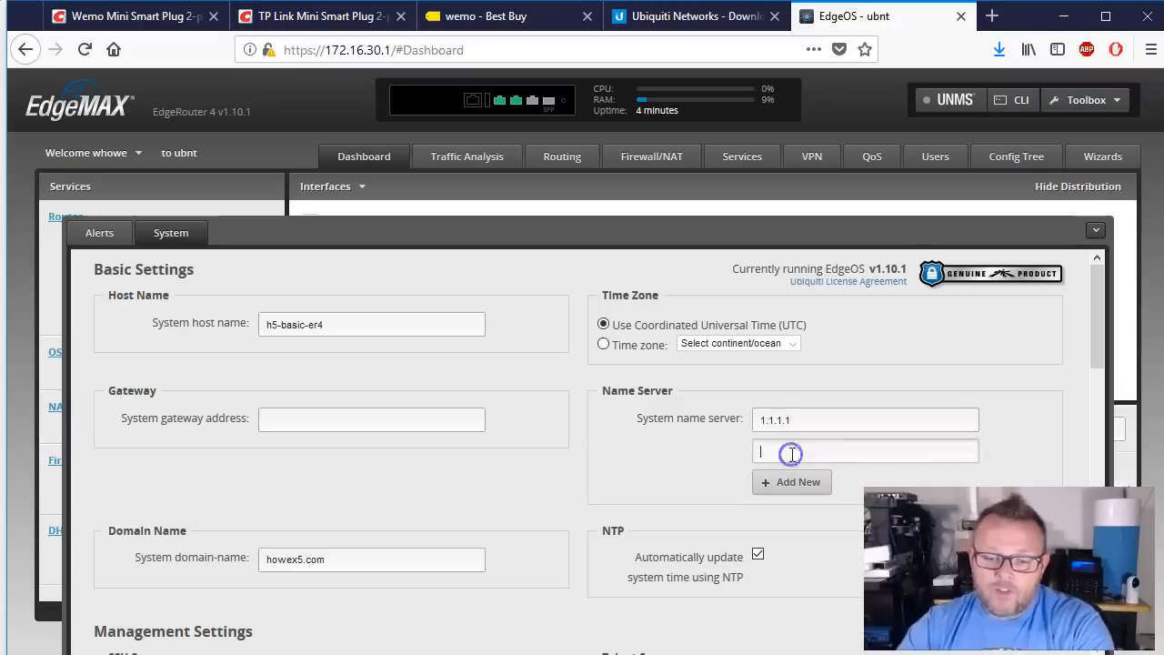
Step: Enter 8.8.8.8 as the second name server and save the system settings
{"action": "type", "text": "8.8.8.8"}
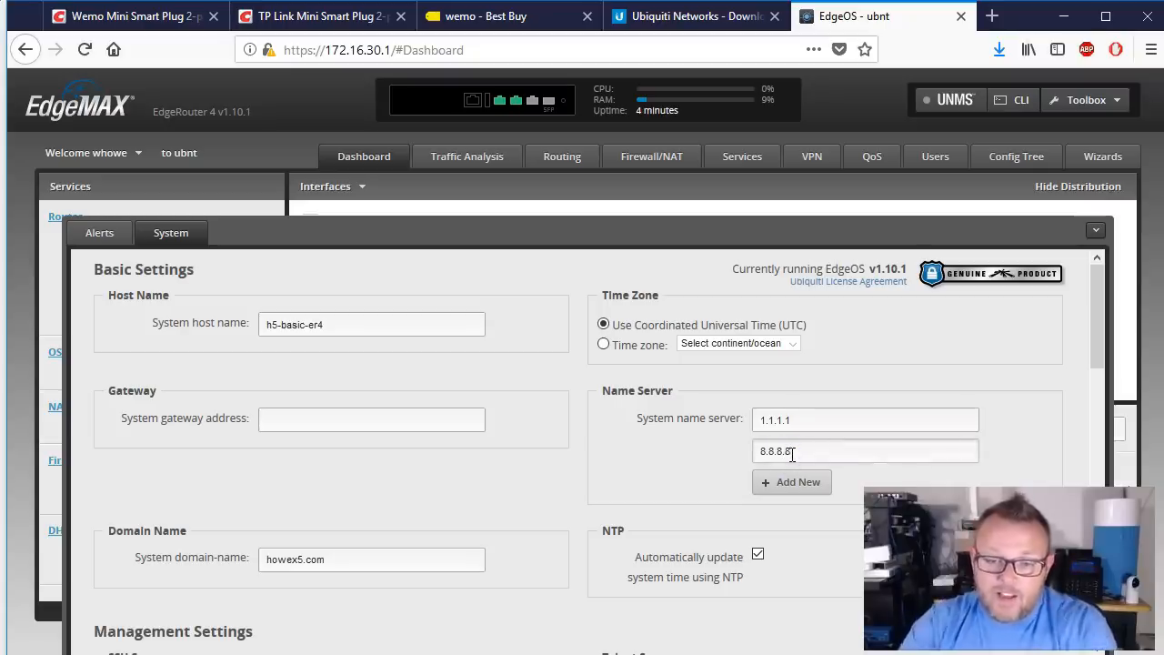
{"action": "scroll", "coordinate": [670, 482], "scroll_direction": "down", "scroll_amount": 3}
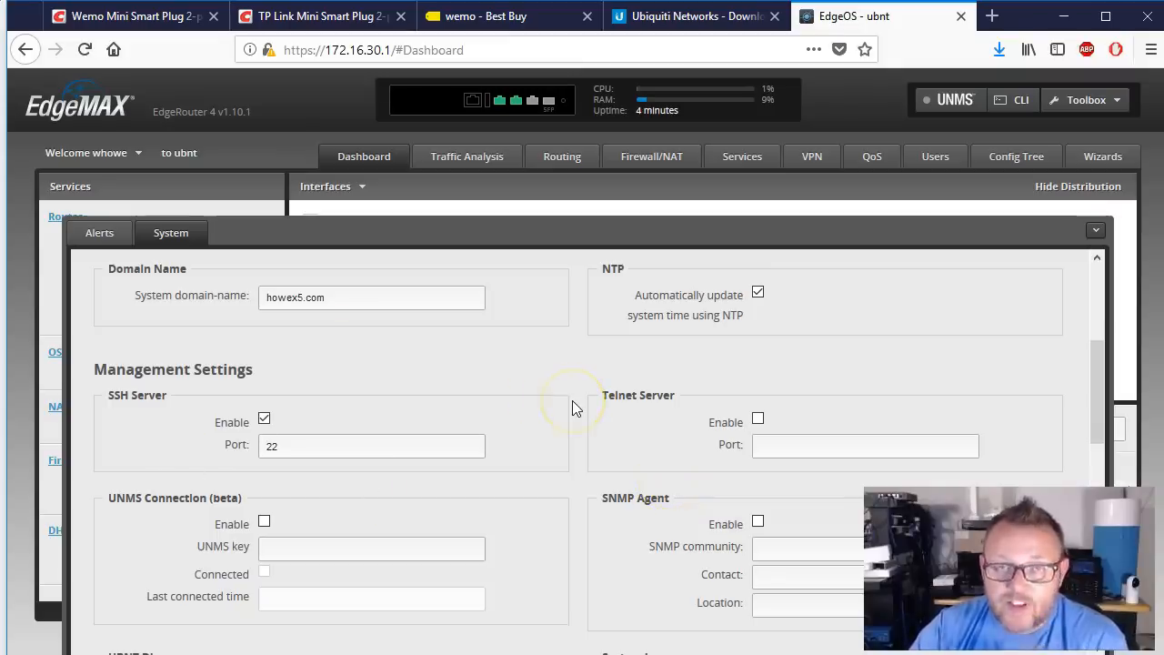
{"action": "scroll", "coordinate": [573, 403], "scroll_direction": "down", "scroll_amount": 5}
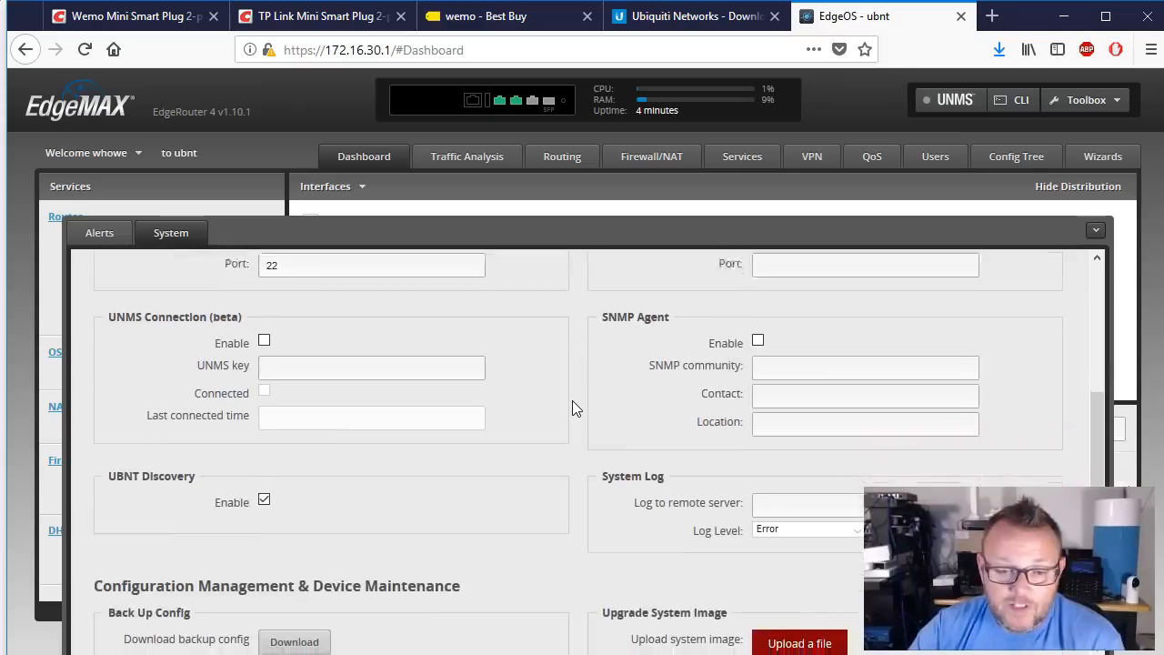
{"action": "scroll", "coordinate": [572, 401], "scroll_direction": "down", "scroll_amount": 4}
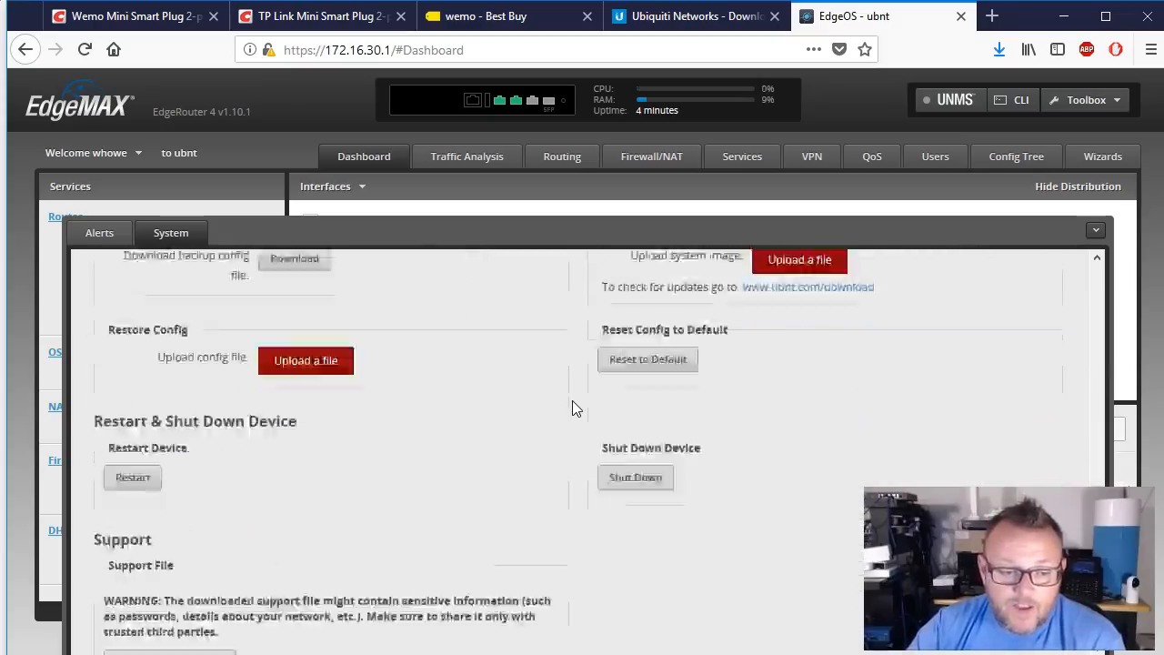
{"action": "left_click", "coordinate": [132, 603]}
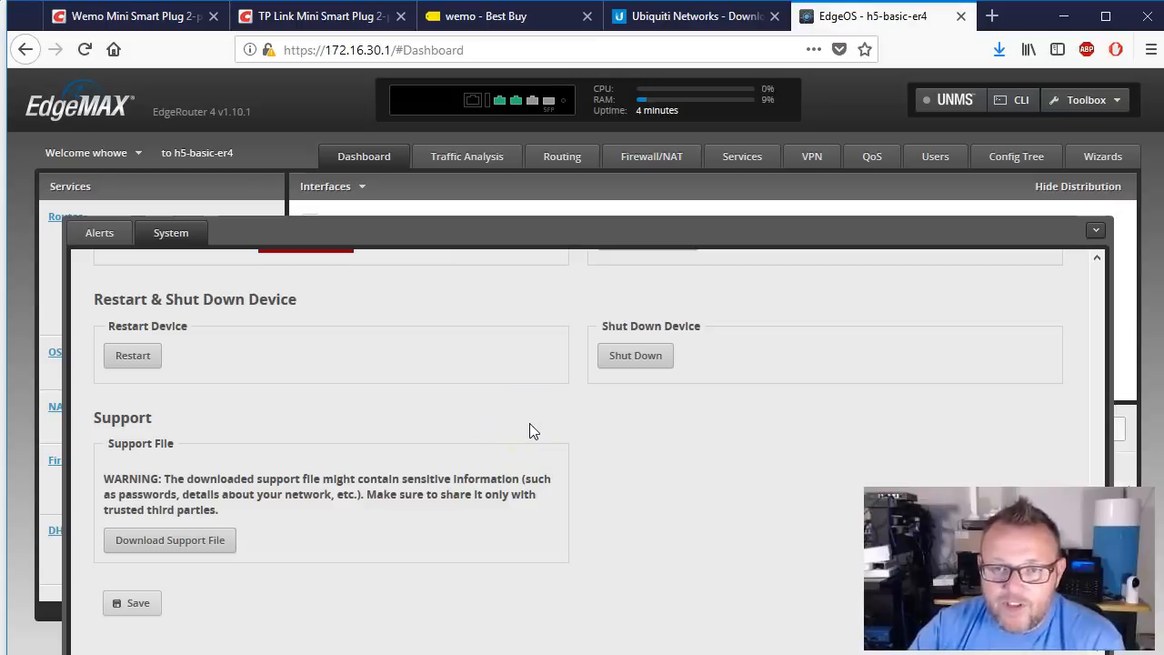
{"action": "scroll", "coordinate": [529, 423], "scroll_direction": "up", "scroll_amount": 10}
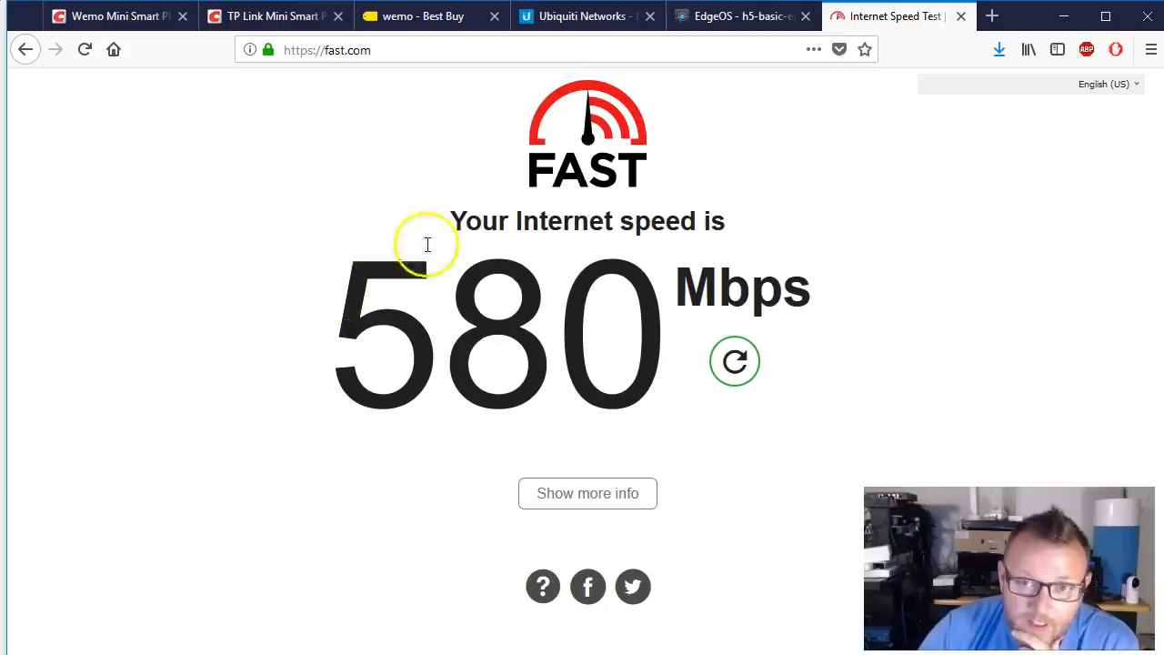
Step: Rerun the Fast.com speed test, checking the router's load on the EdgeOS tab while it runs
{"action": "left_click", "coordinate": [738, 356]}
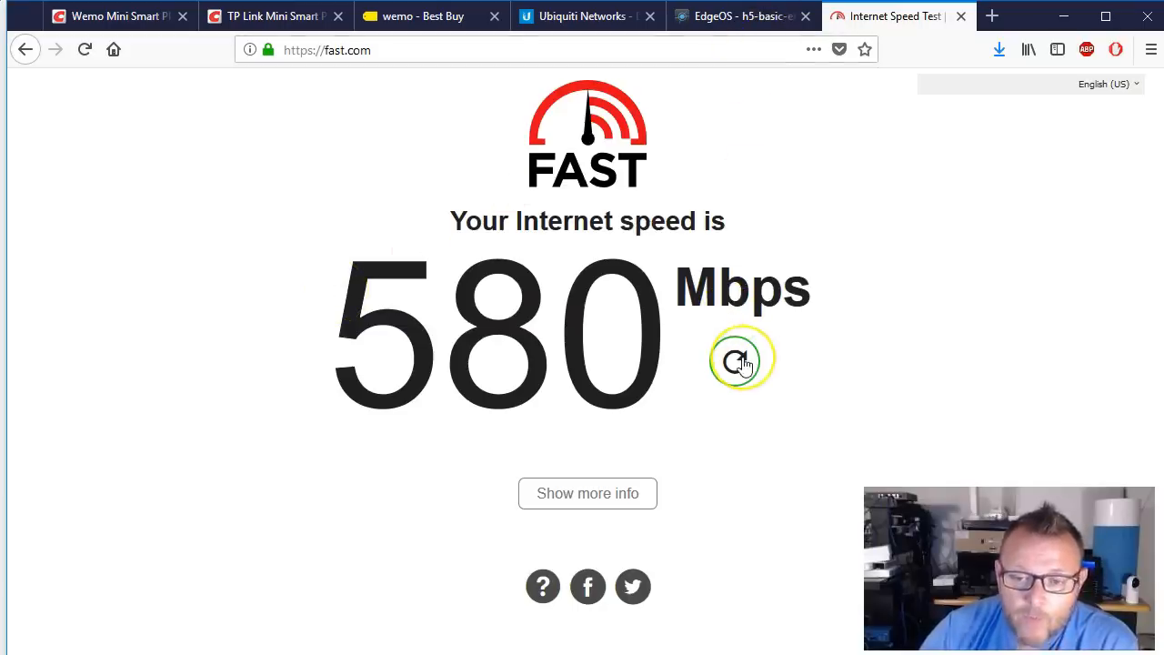
{"action": "left_click", "coordinate": [742, 361]}
{"action": "left_click", "coordinate": [742, 15]}
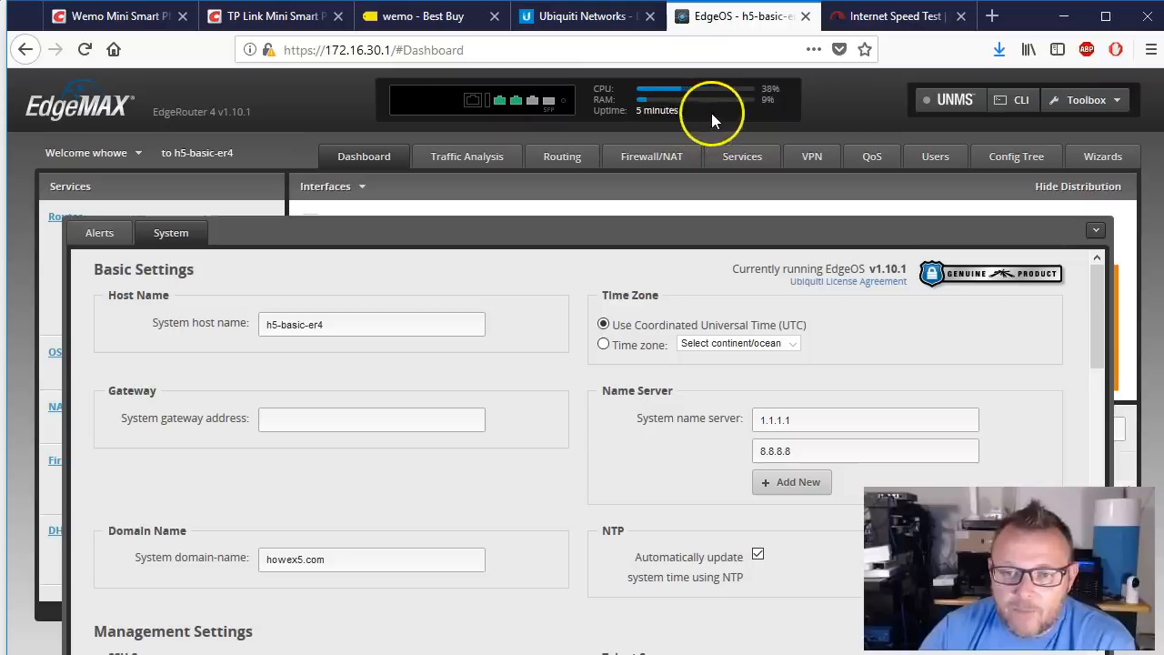
{"action": "left_click", "coordinate": [882, 14]}
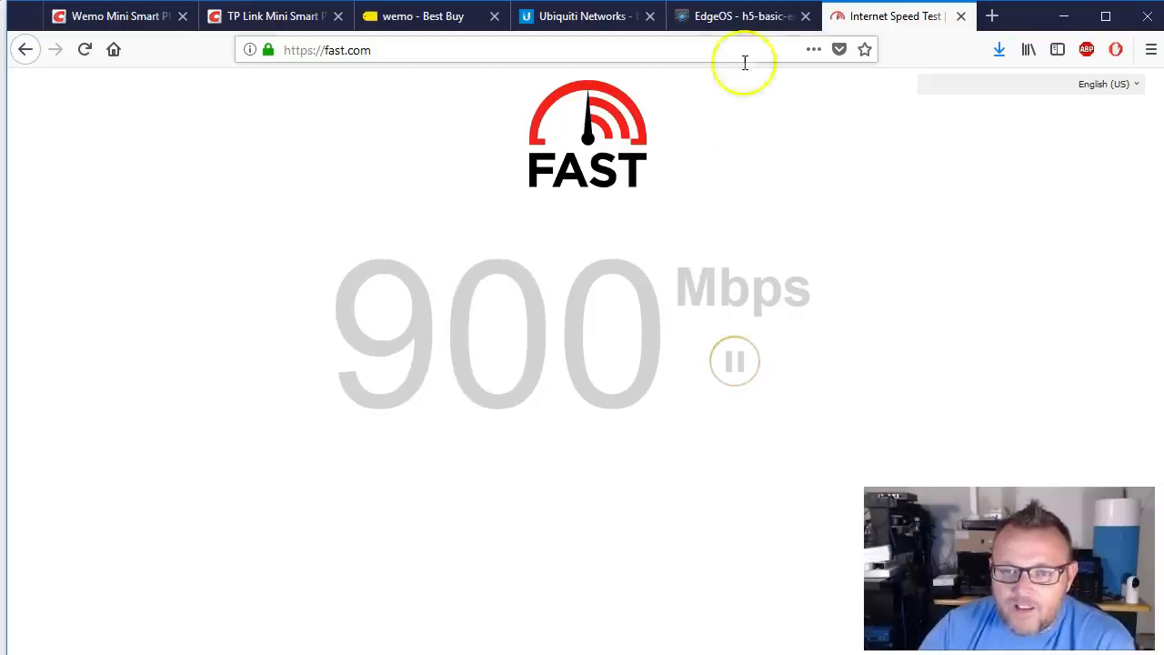
{"action": "left_click", "coordinate": [745, 18]}
{"action": "left_click", "coordinate": [884, 19]}
{"action": "left_click", "coordinate": [741, 18]}
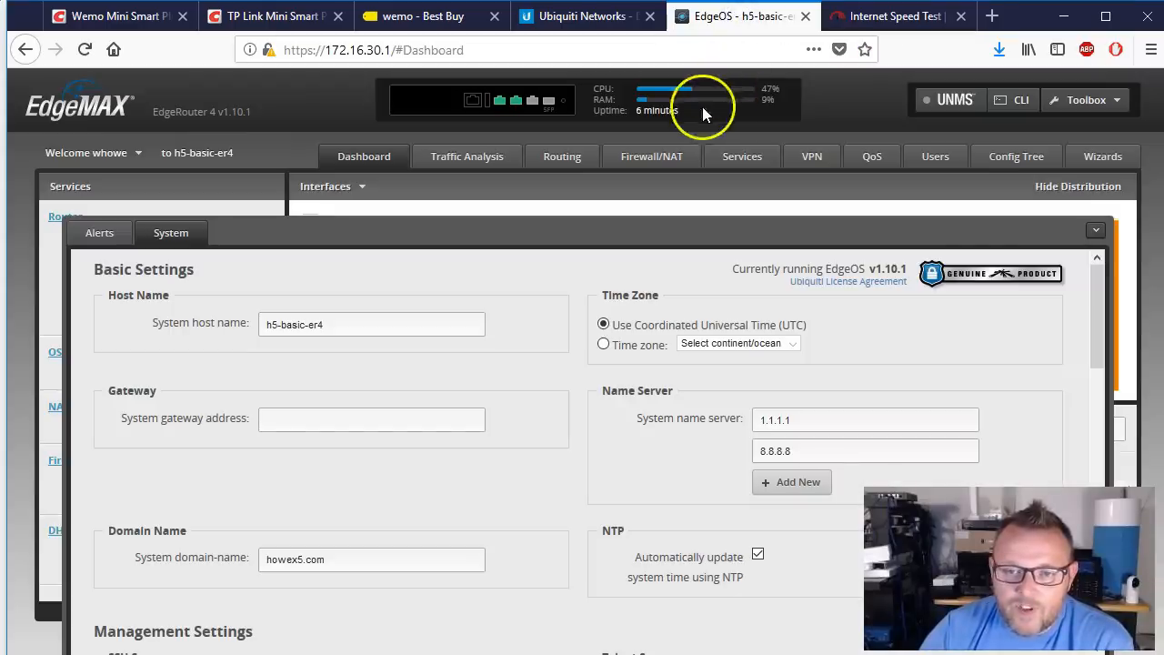
{"action": "left_click", "coordinate": [896, 17]}
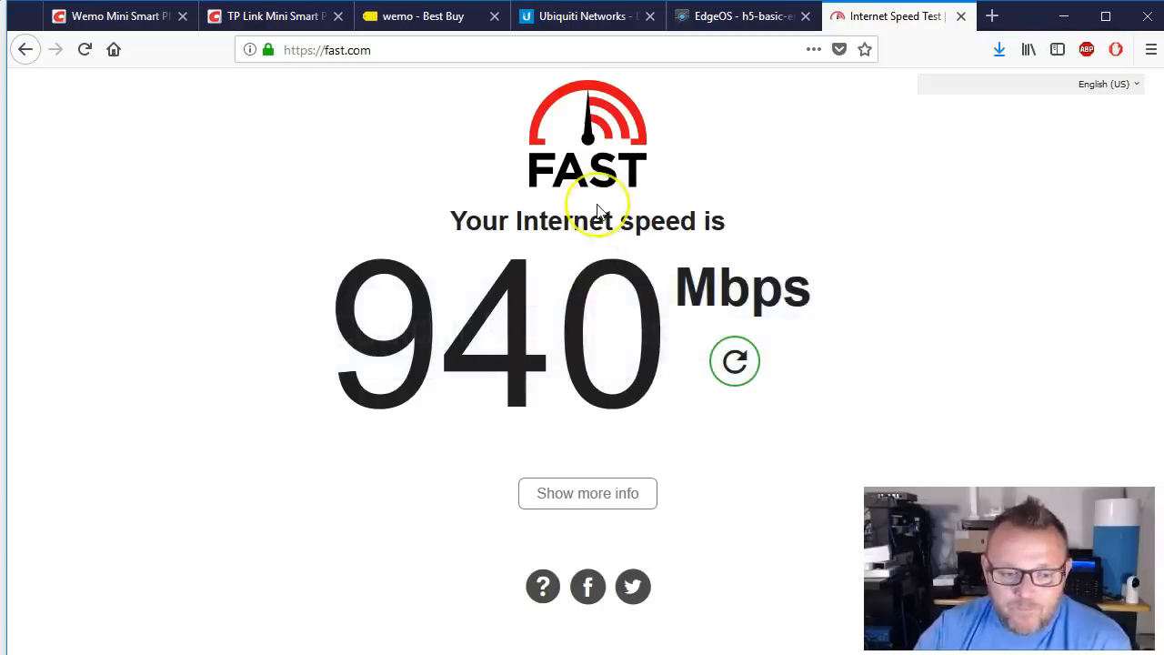
Step: Upload the ER-e300 v1.10.5 firmware image as the system upgrade and confirm a router reboot
{"action": "left_click", "coordinate": [751, 16]}
{"action": "scroll", "coordinate": [521, 411], "scroll_direction": "down", "scroll_amount": 10}
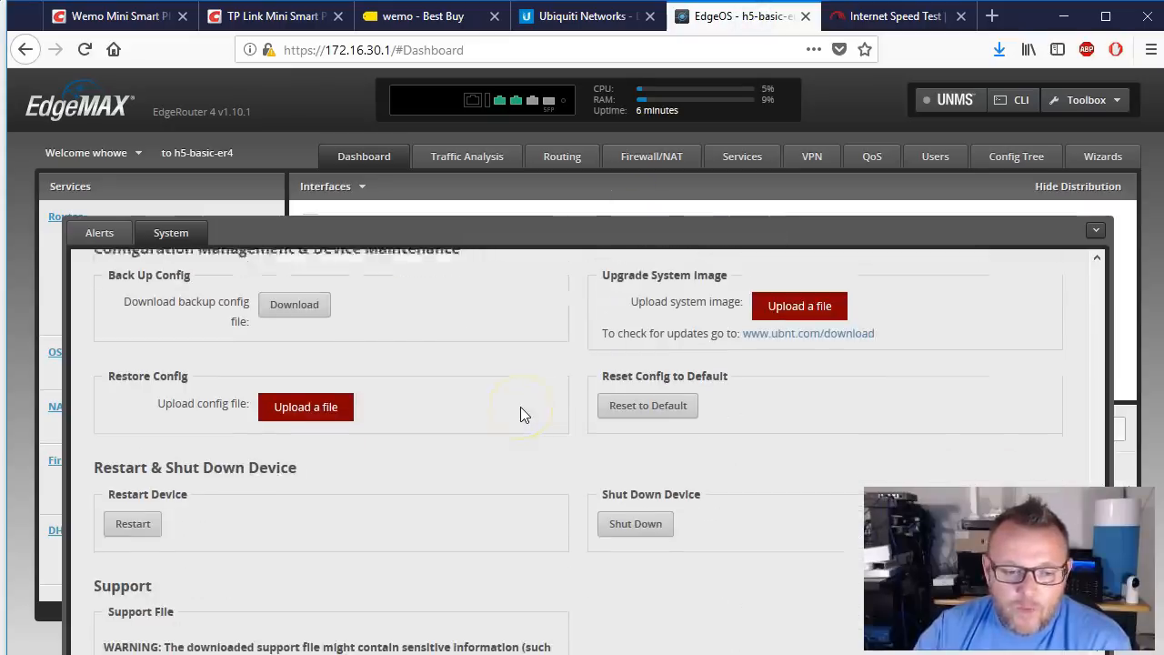
{"action": "scroll", "coordinate": [519, 409], "scroll_direction": "up", "scroll_amount": 2}
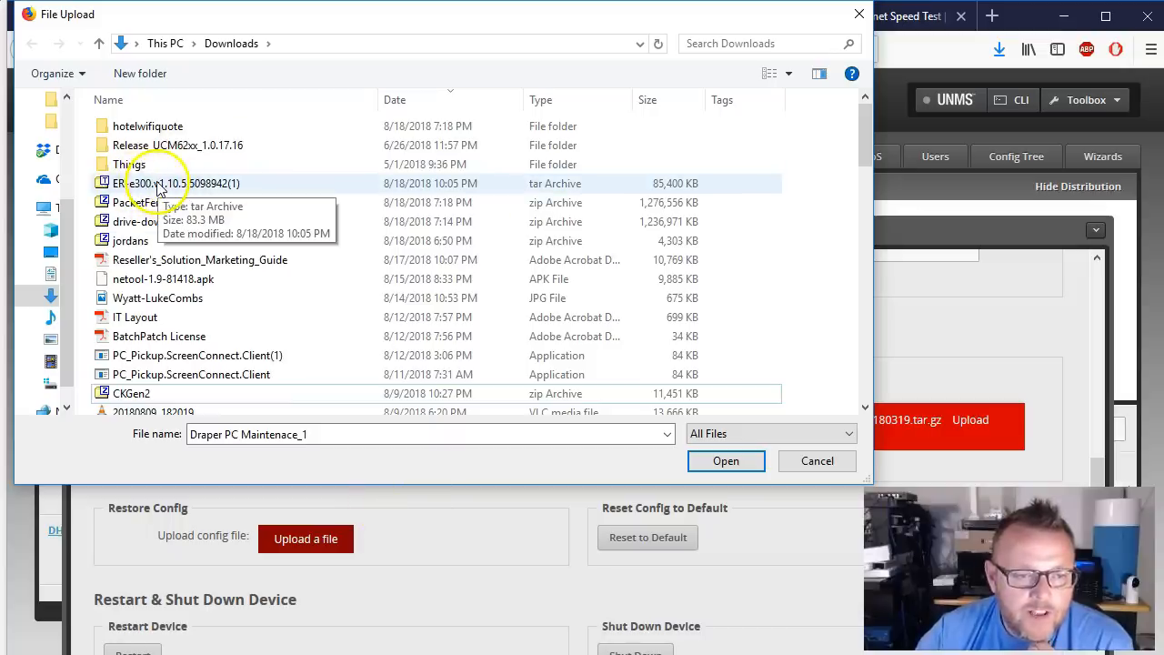
{"action": "double_click", "coordinate": [182, 185]}
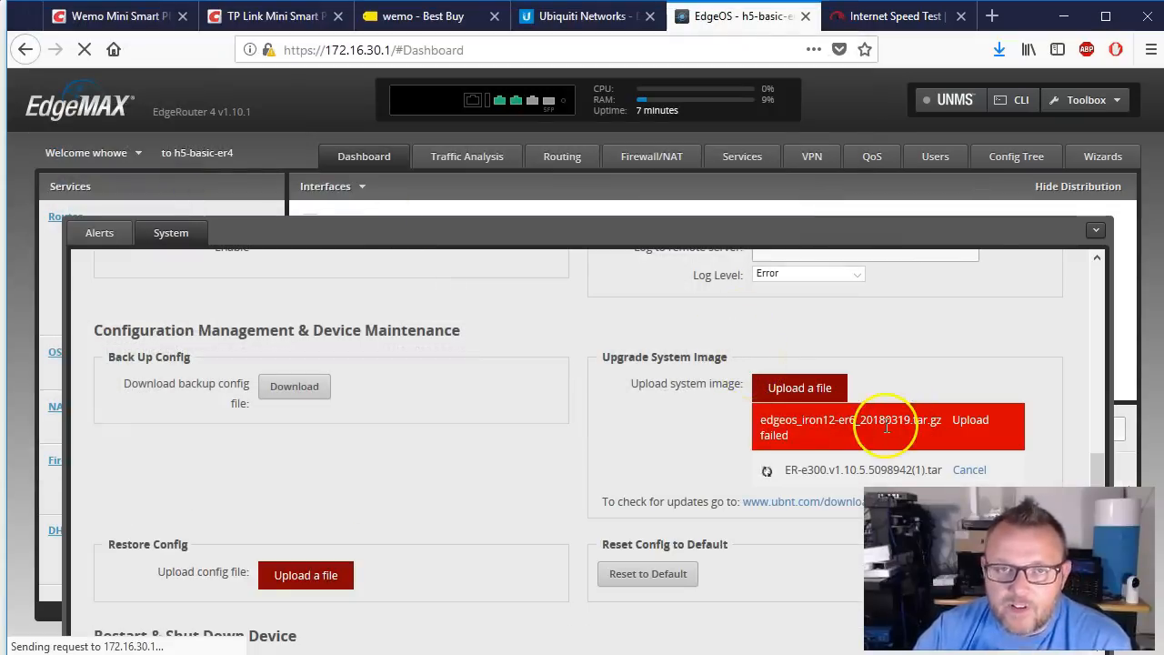
{"action": "mouse_move", "coordinate": [882, 427]}
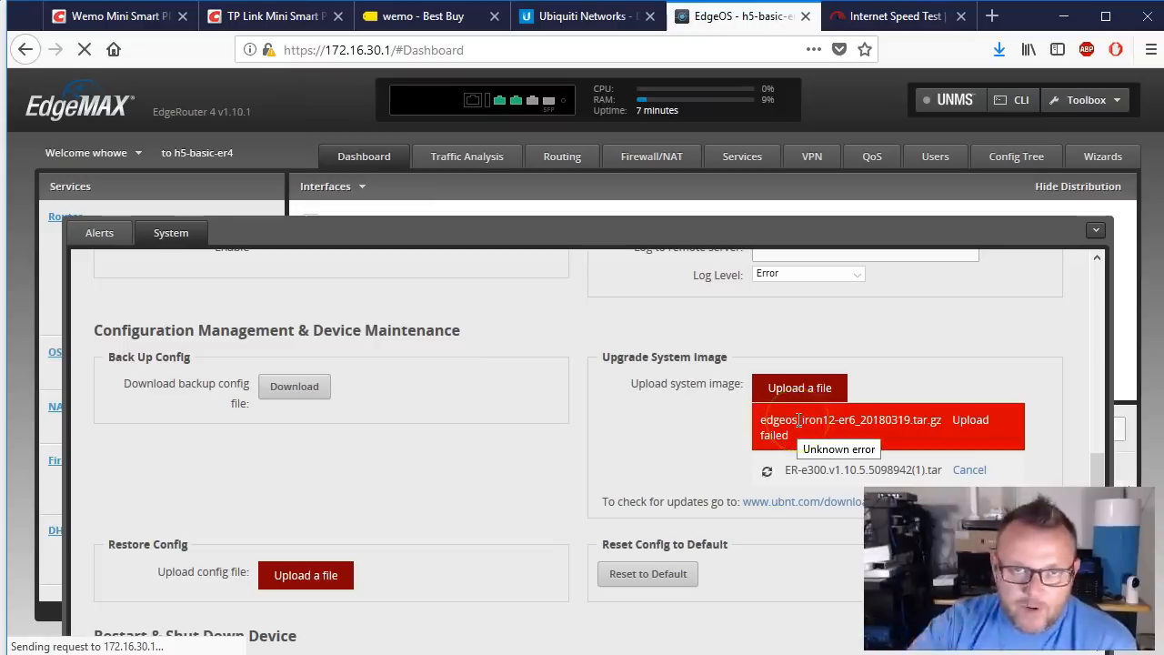
{"action": "left_click", "coordinate": [999, 417]}
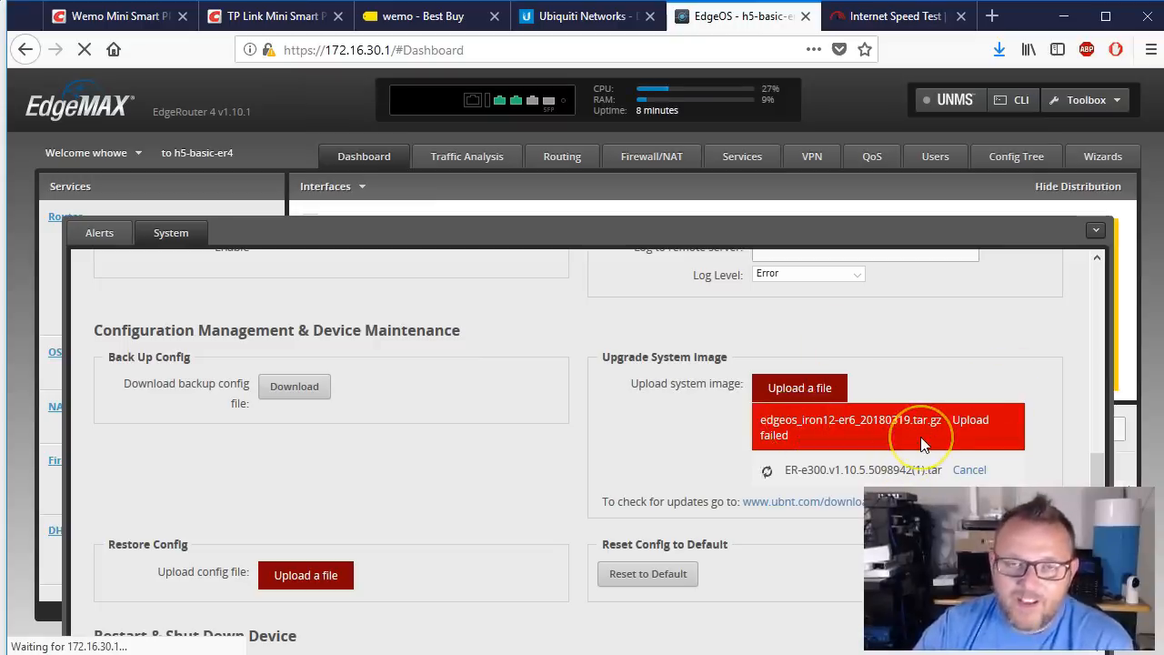
{"action": "mouse_move", "coordinate": [923, 443]}
{"action": "left_click", "coordinate": [818, 419]}
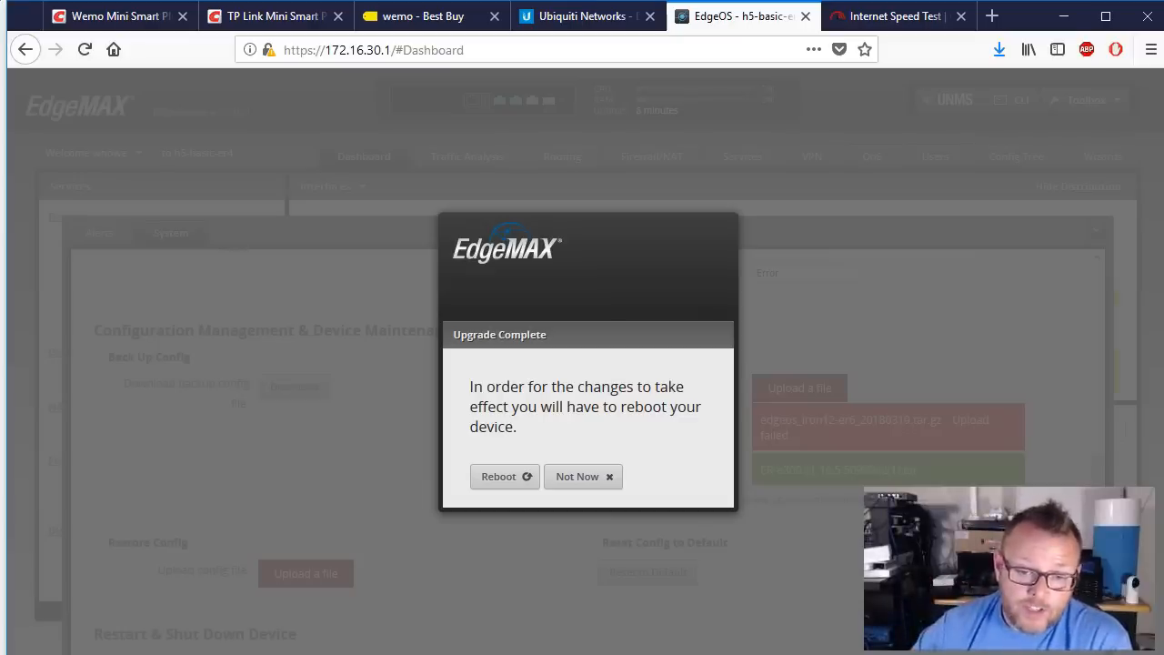
{"action": "left_click", "coordinate": [500, 477]}
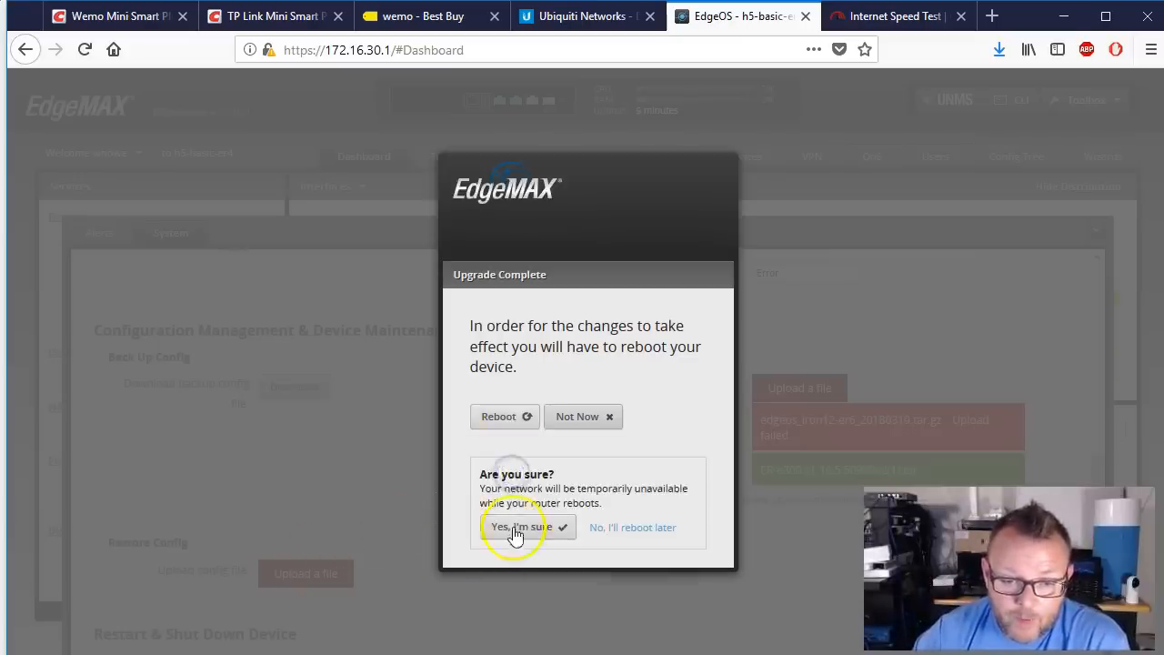
{"action": "left_click", "coordinate": [515, 532]}
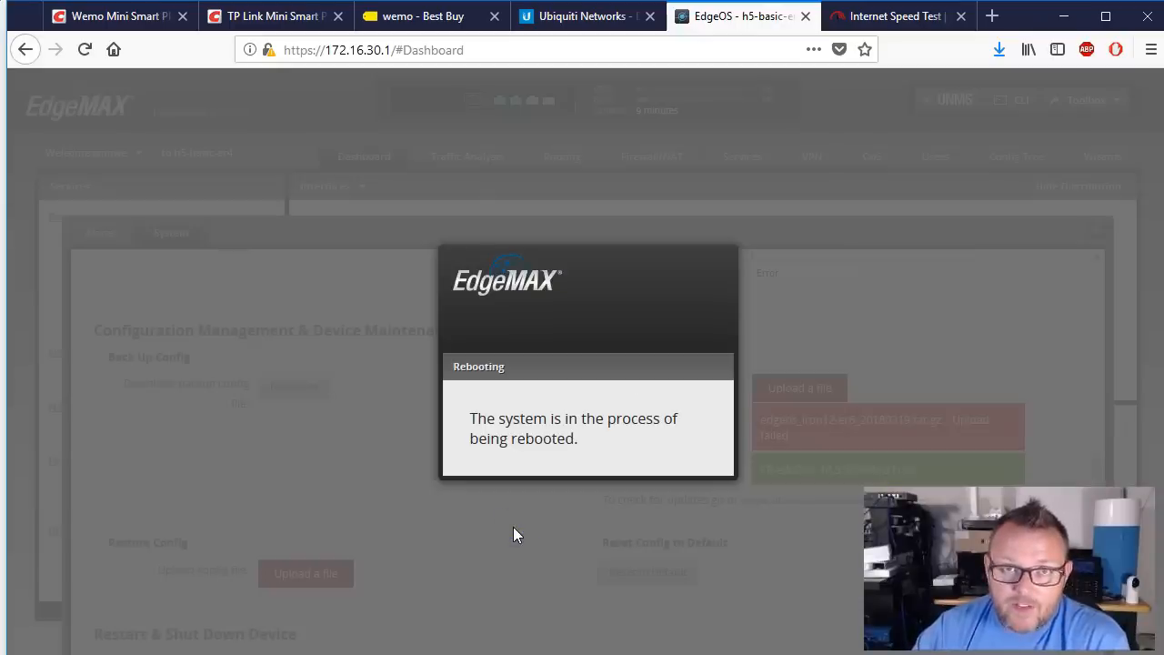